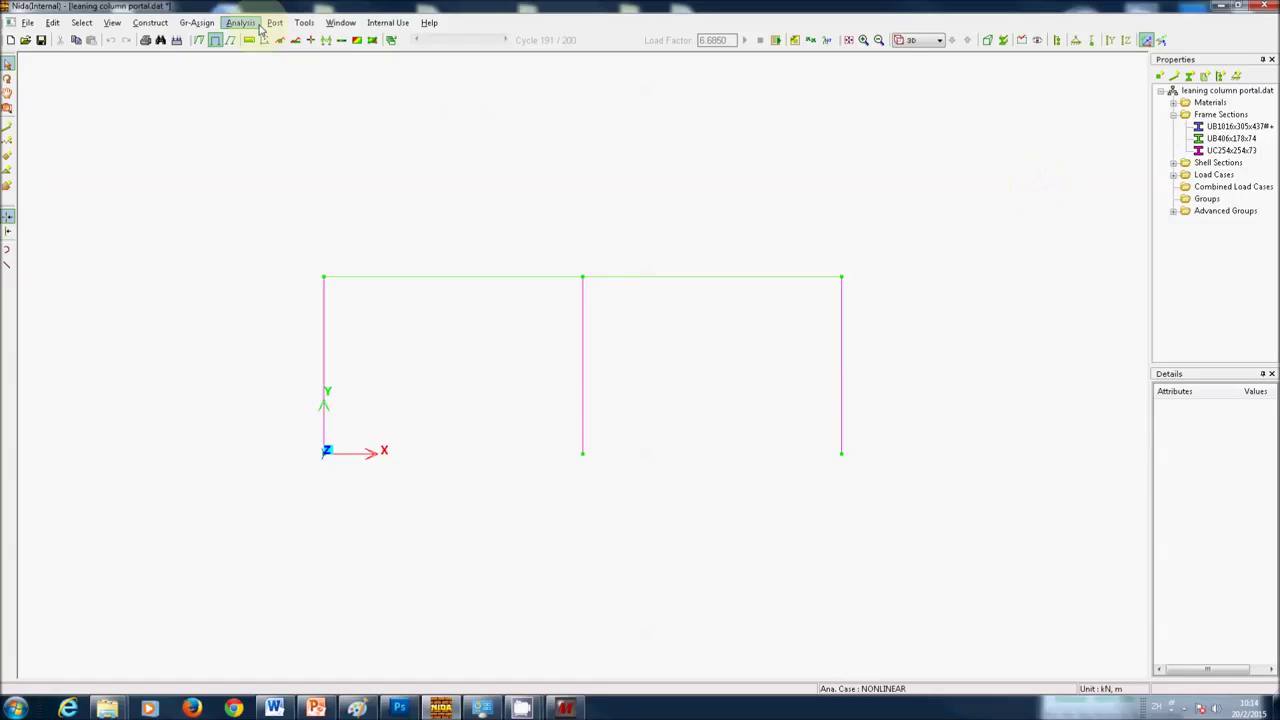
Add a NONLINEAR analysis case with 100 total load cycles beside the linear gravity case.
click(257, 27)
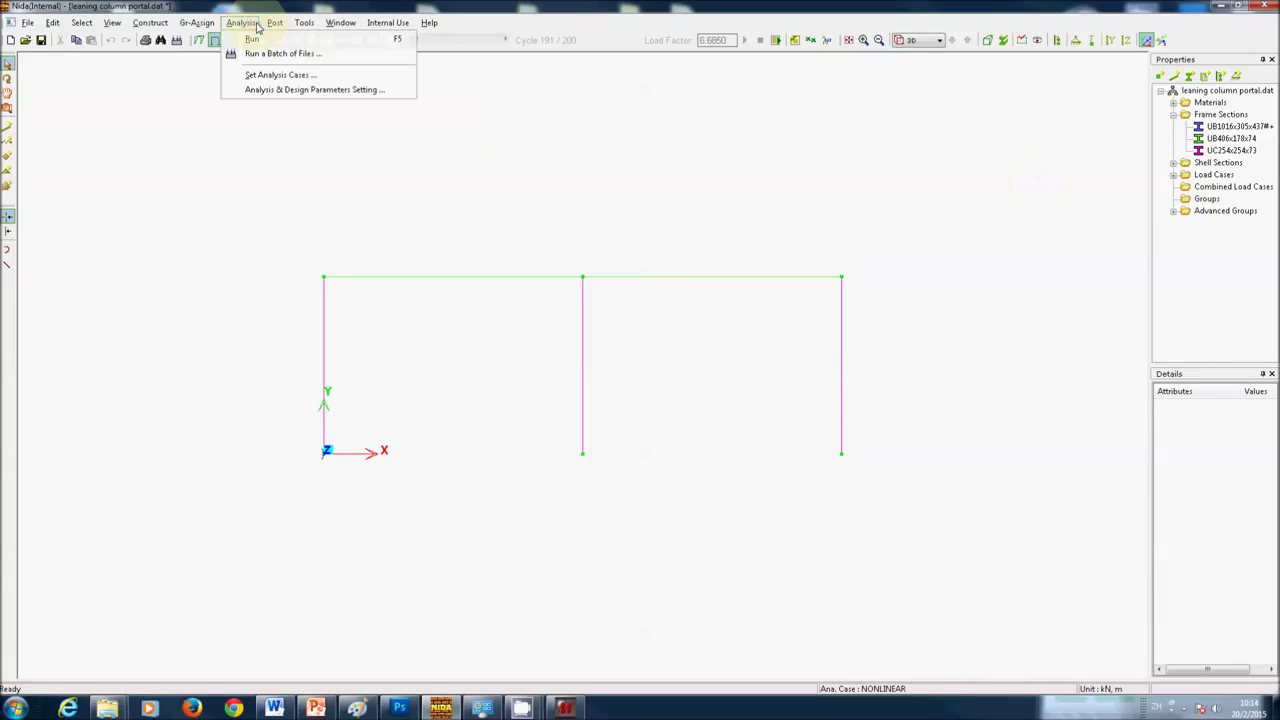
click(290, 76)
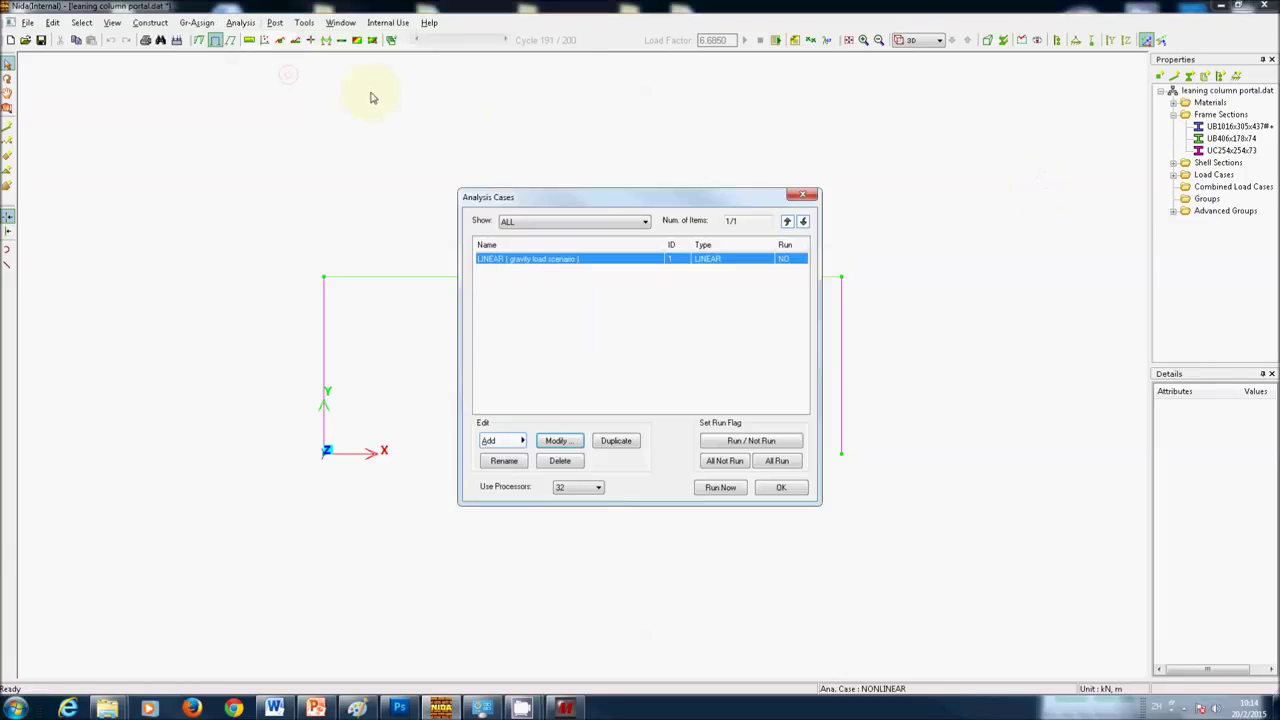
click(512, 440)
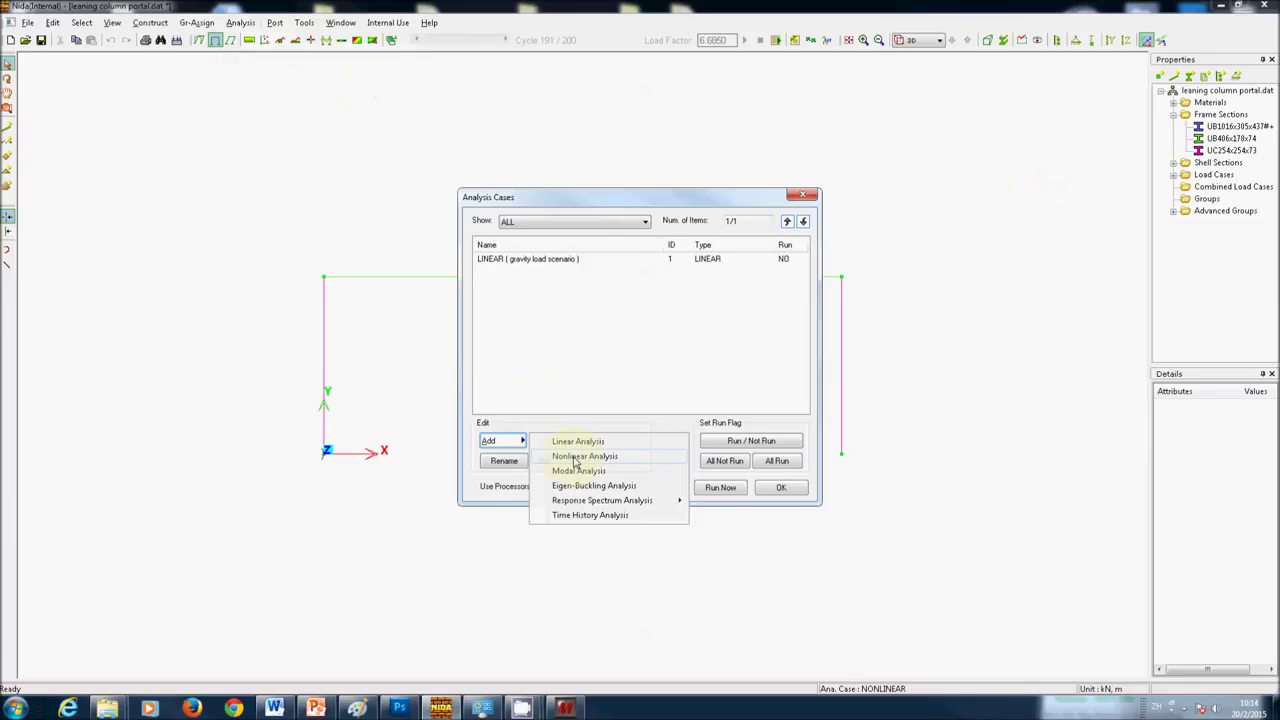
click(576, 458)
drag(594, 189, 326, 188)
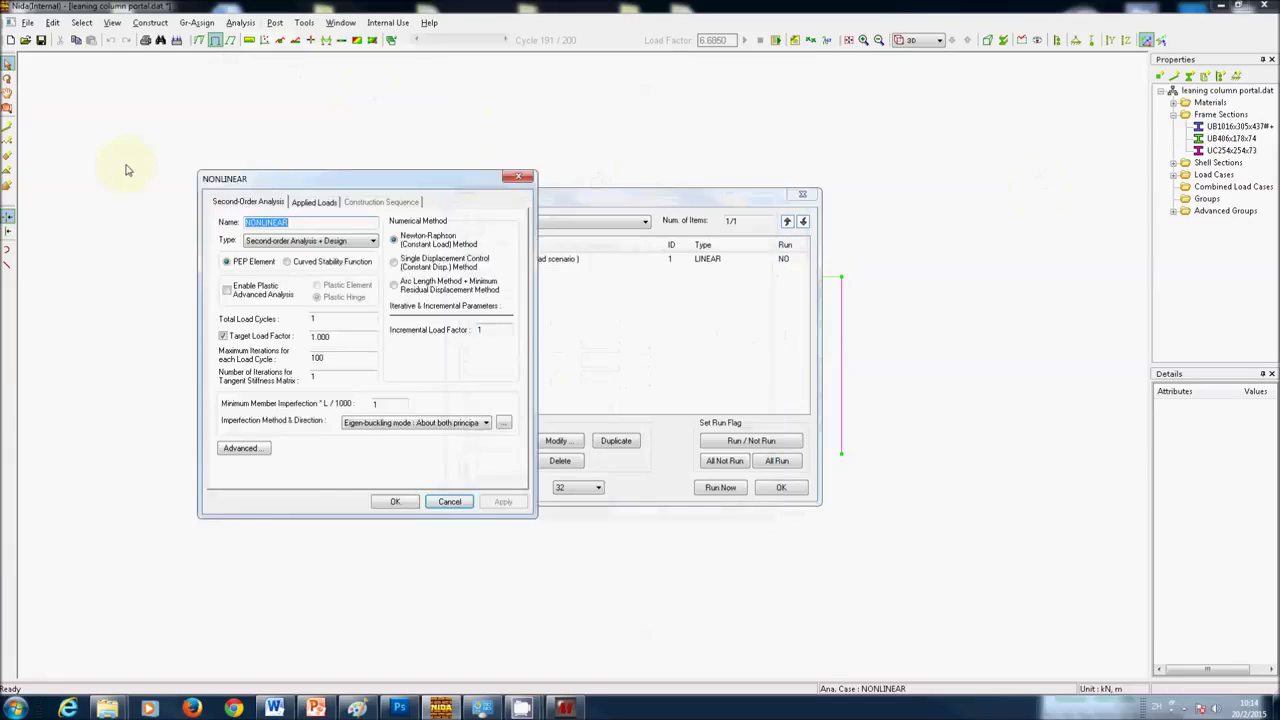
mouse_move(126, 170)
mouse_down()
mouse_move(106, 171)
mouse_move(191, 171)
mouse_up()
click(201, 306)
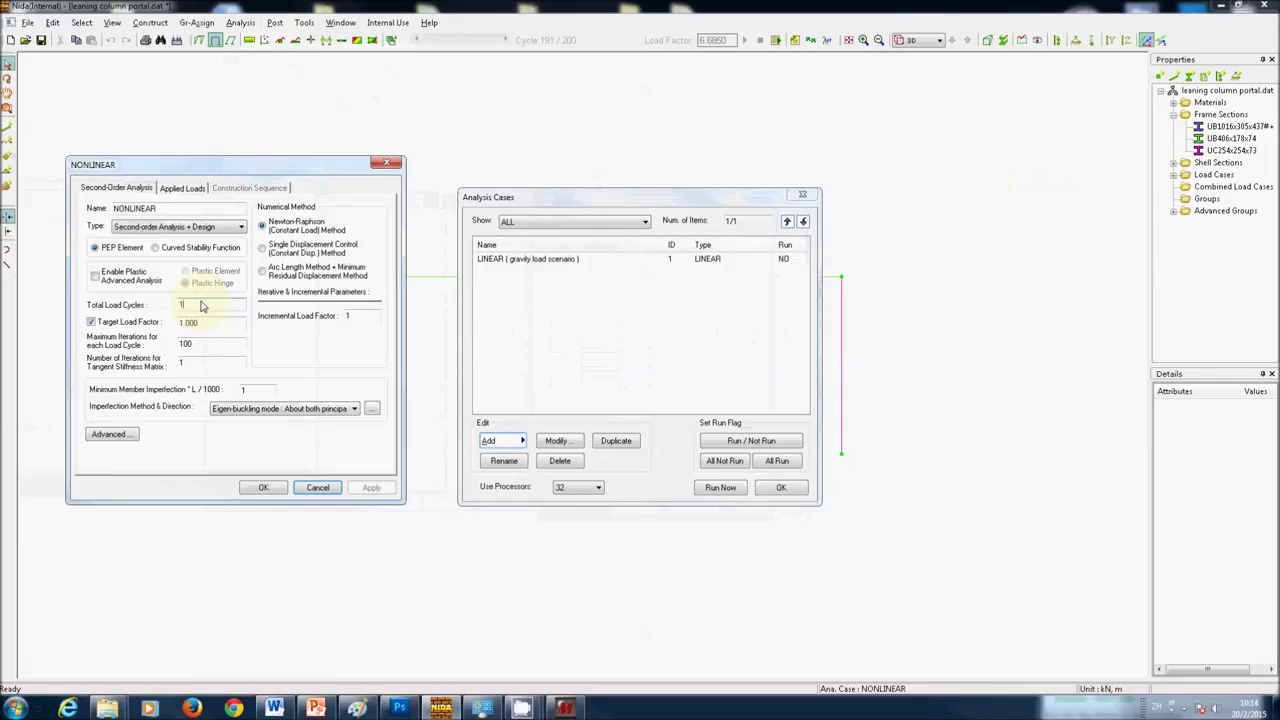
text(00)
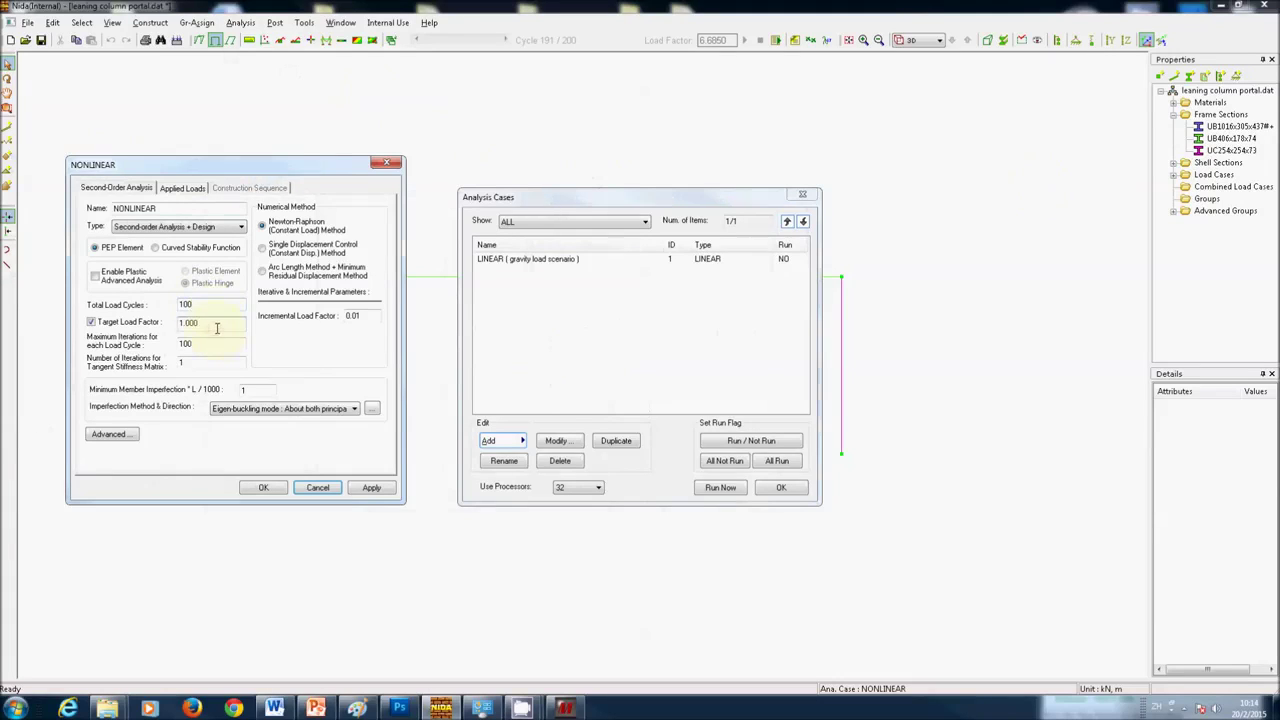
click(244, 329)
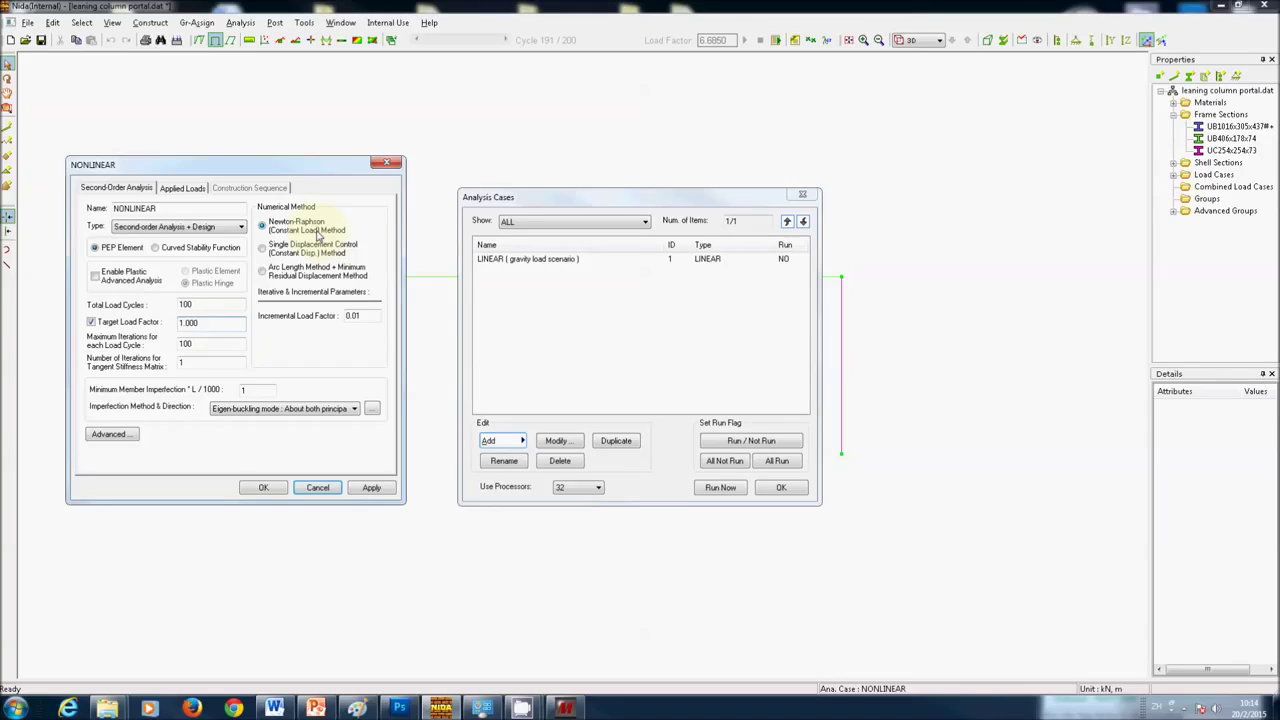
click(268, 490)
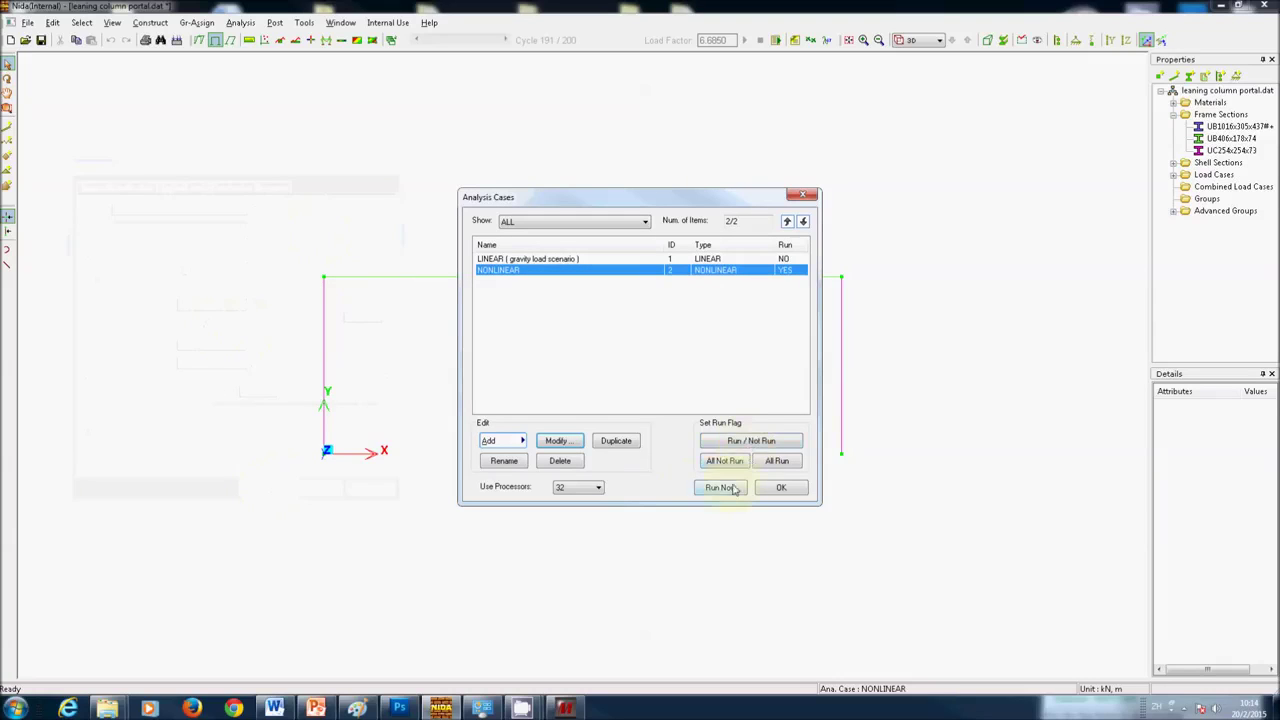
Run the NONLINEAR case and dismiss the report warning that no loads were applied.
click(724, 488)
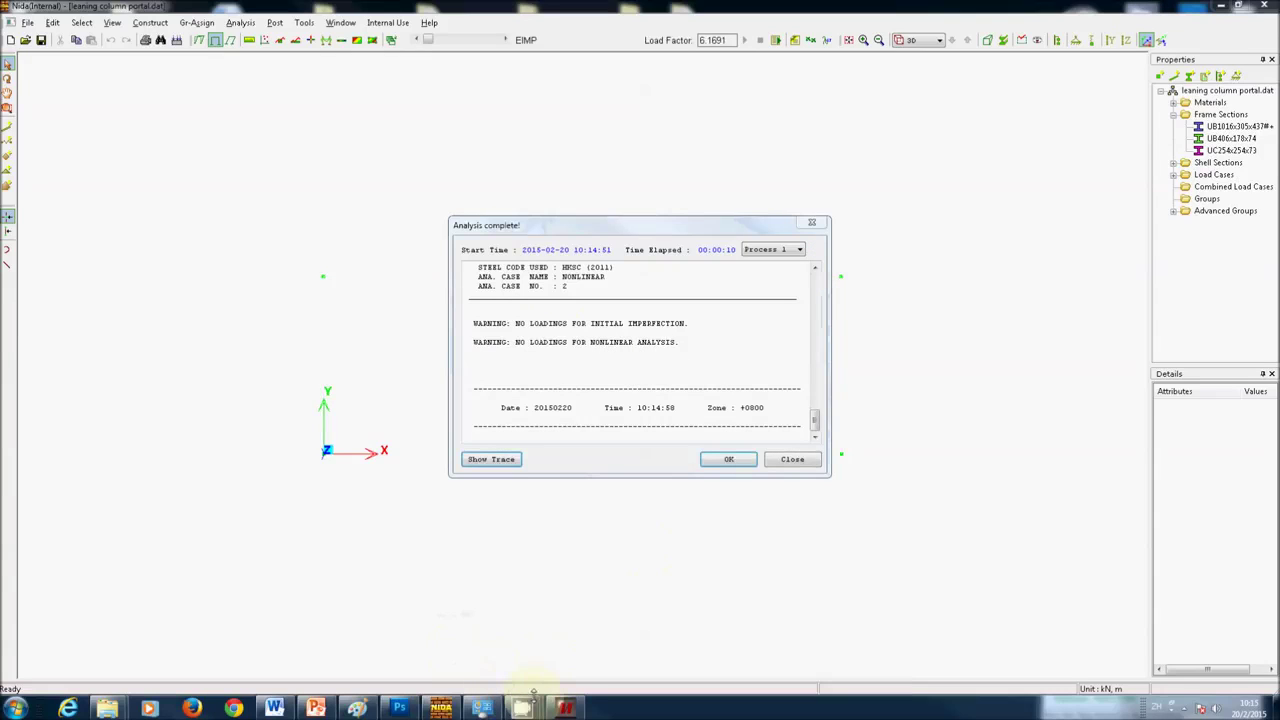
click(729, 460)
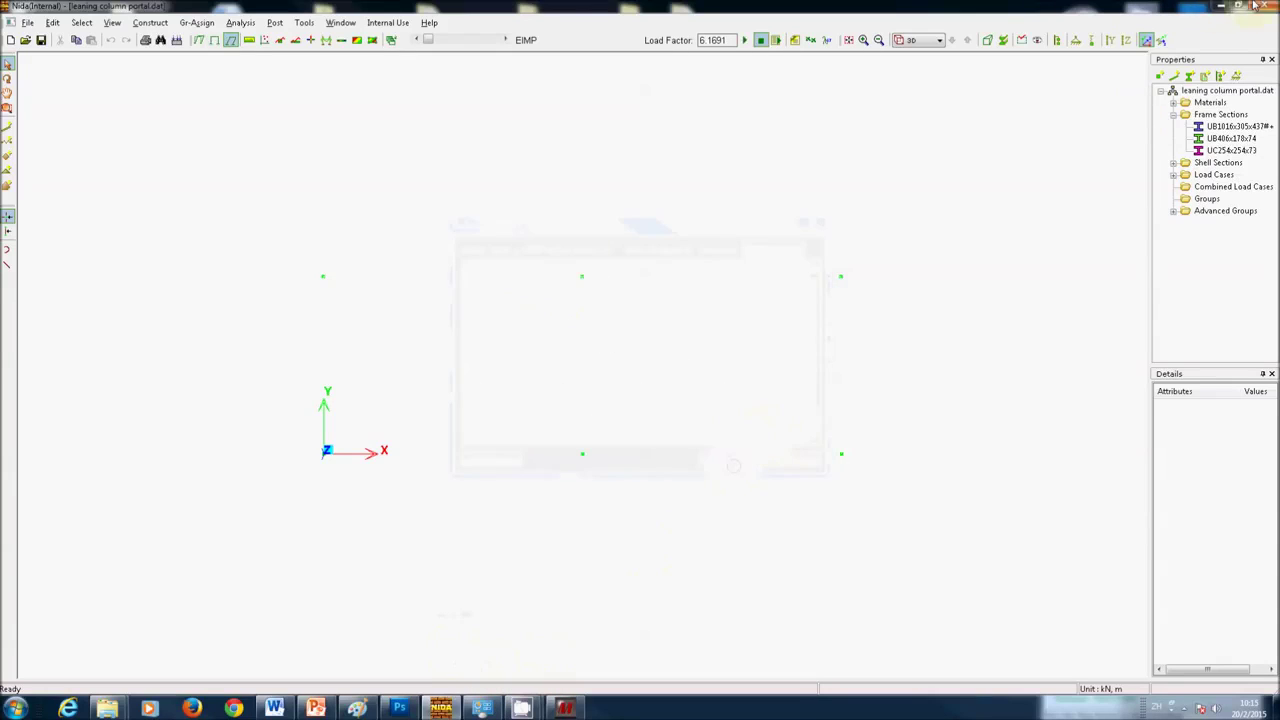
click(1238, 5)
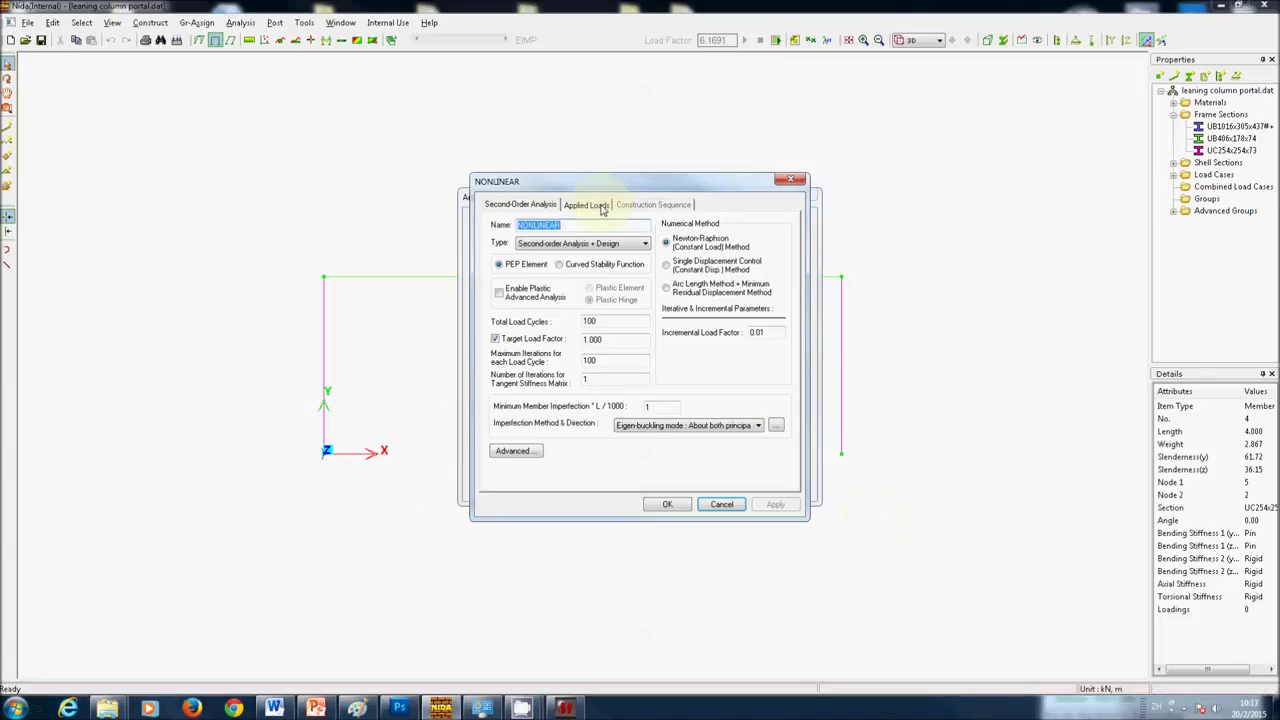
Apply all four load cases to the NONLINEAR case and rerun it to load factor 1.0.
click(603, 206)
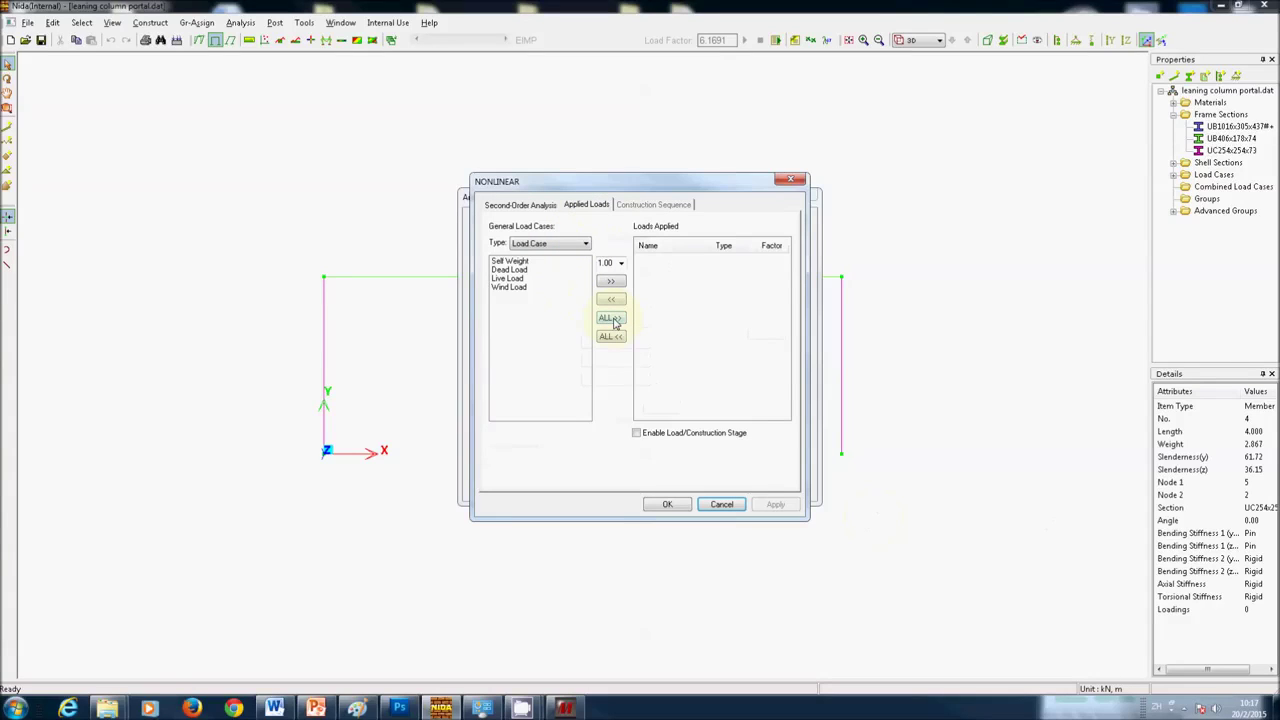
click(612, 318)
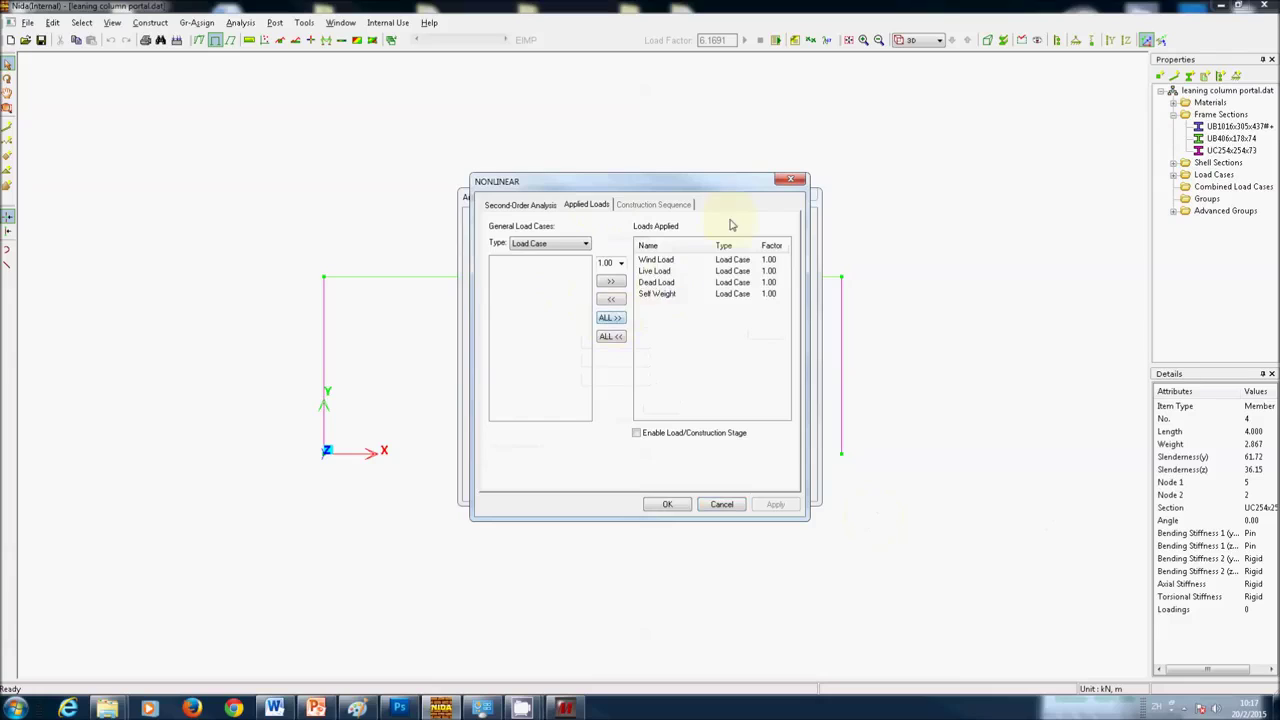
click(668, 504)
click(720, 489)
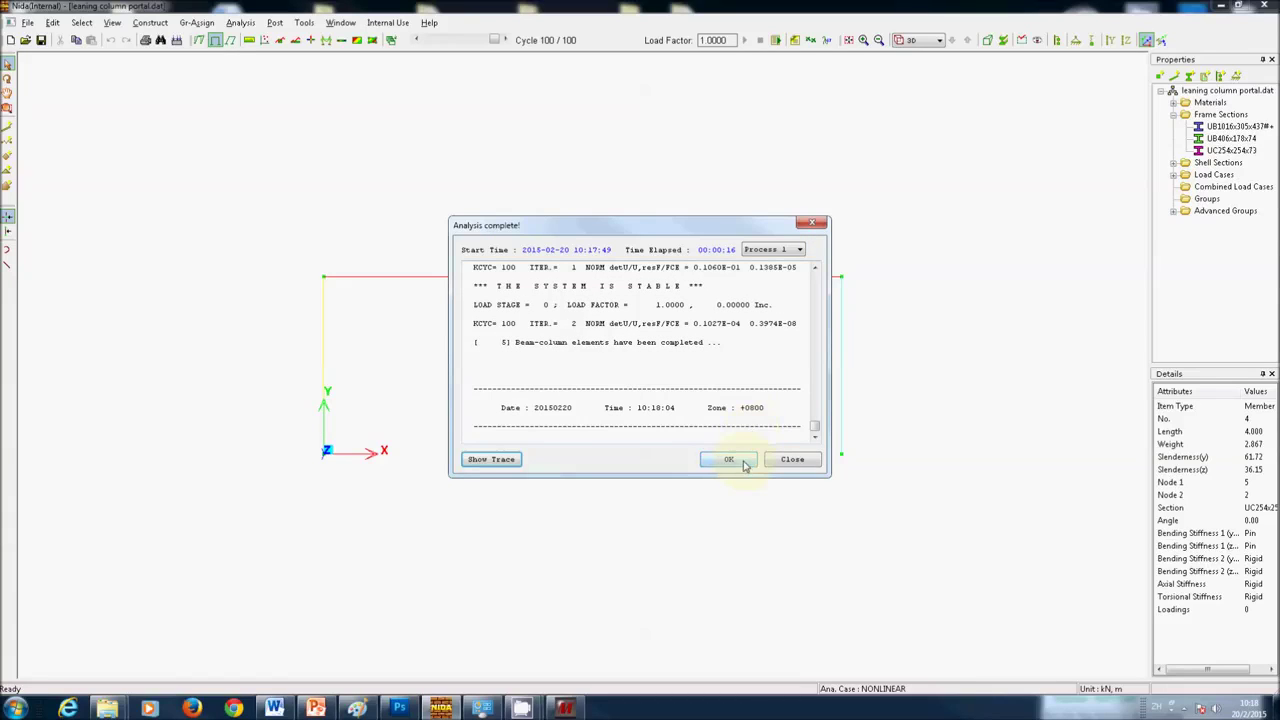
click(744, 464)
Display the NONLINEAR case results on the frame model.
click(744, 464)
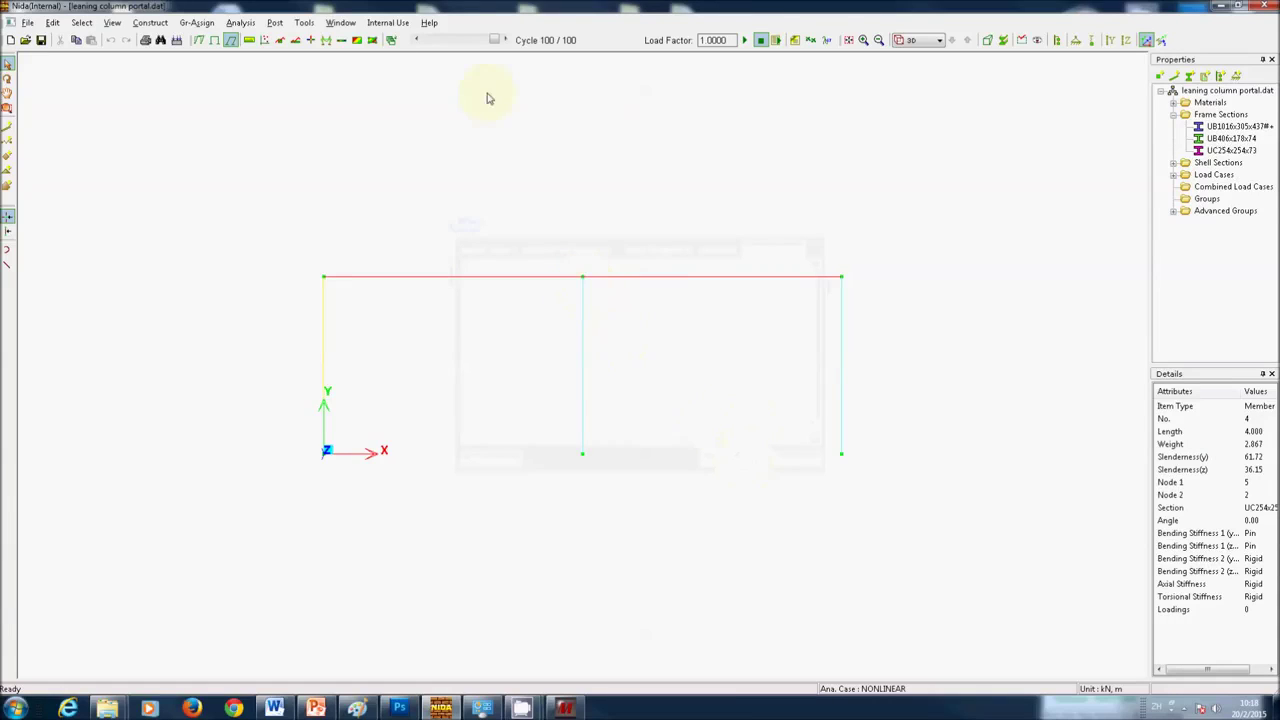
click(392, 44)
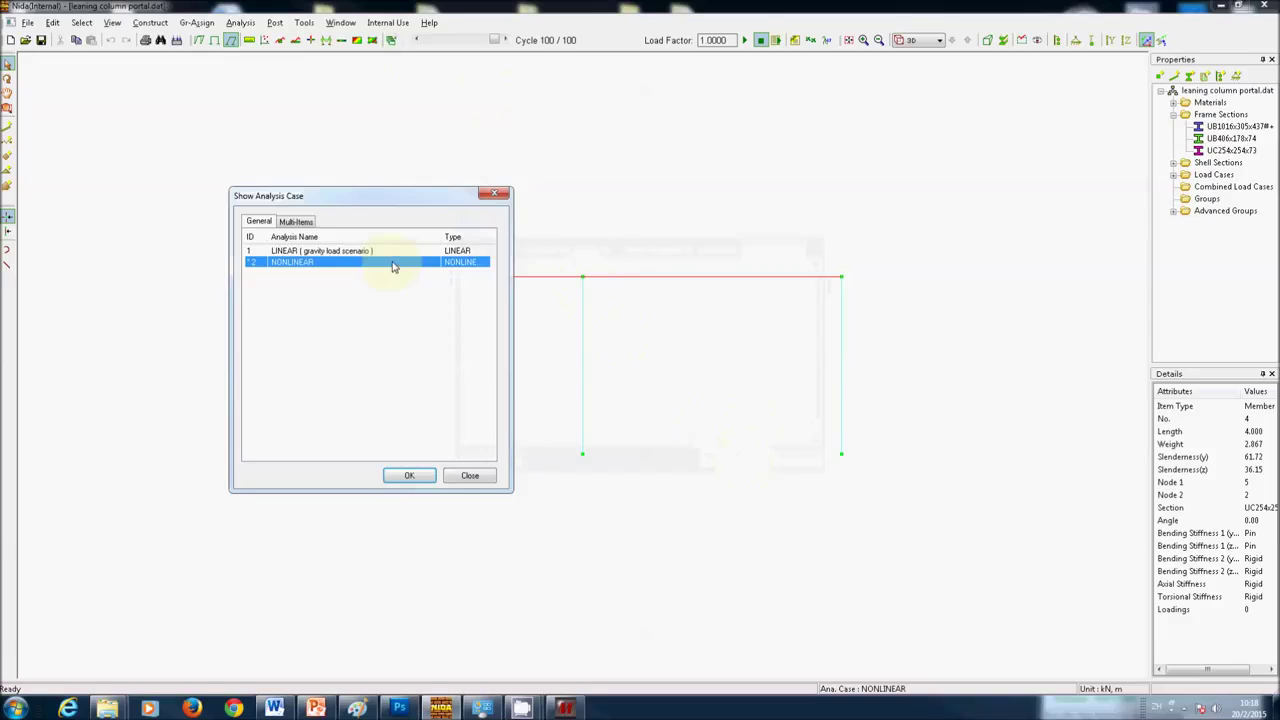
click(409, 475)
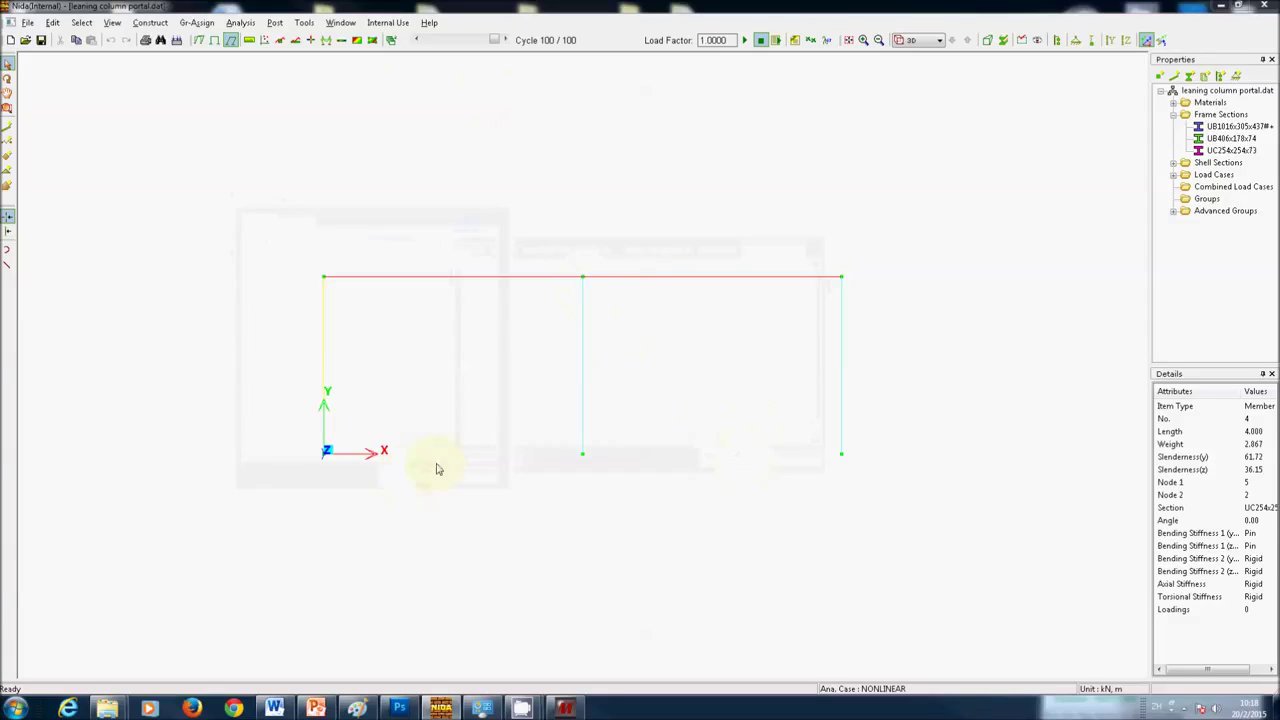
Check the middle column's force diagram: capacity factor 5.742e-001, axial force about −1304 kN.
double_click(583, 408)
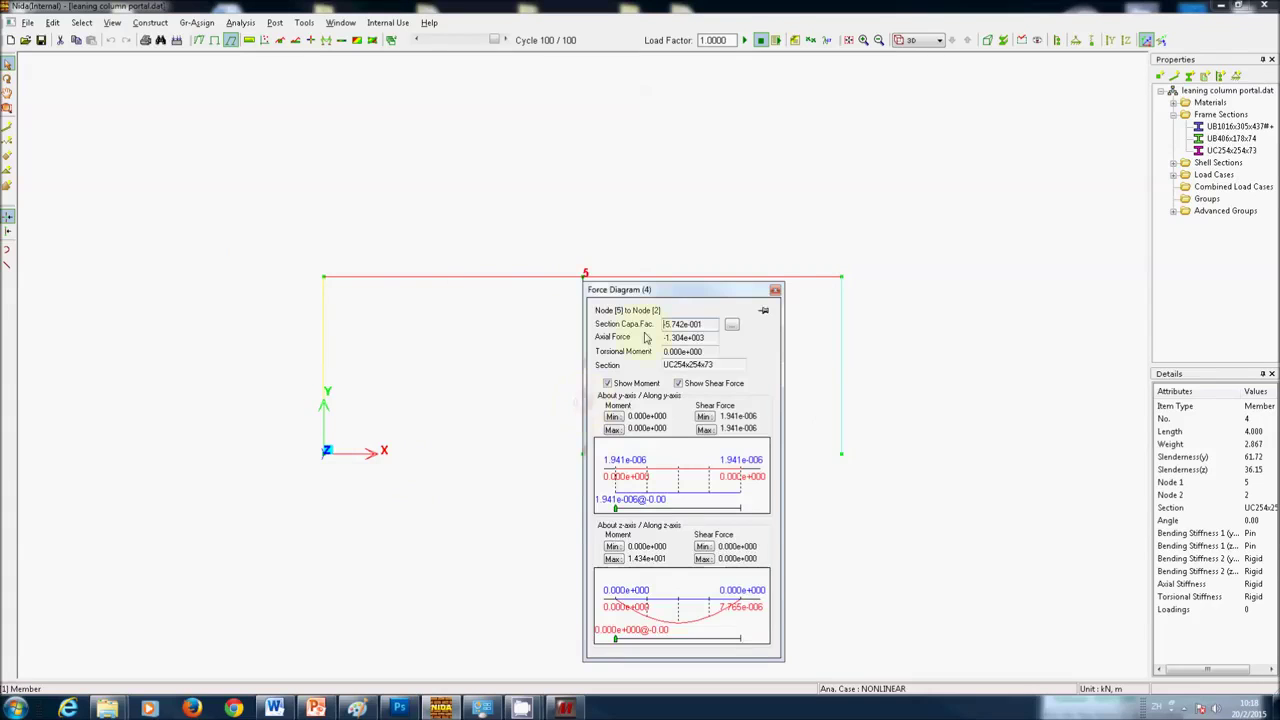
drag(705, 324, 652, 324)
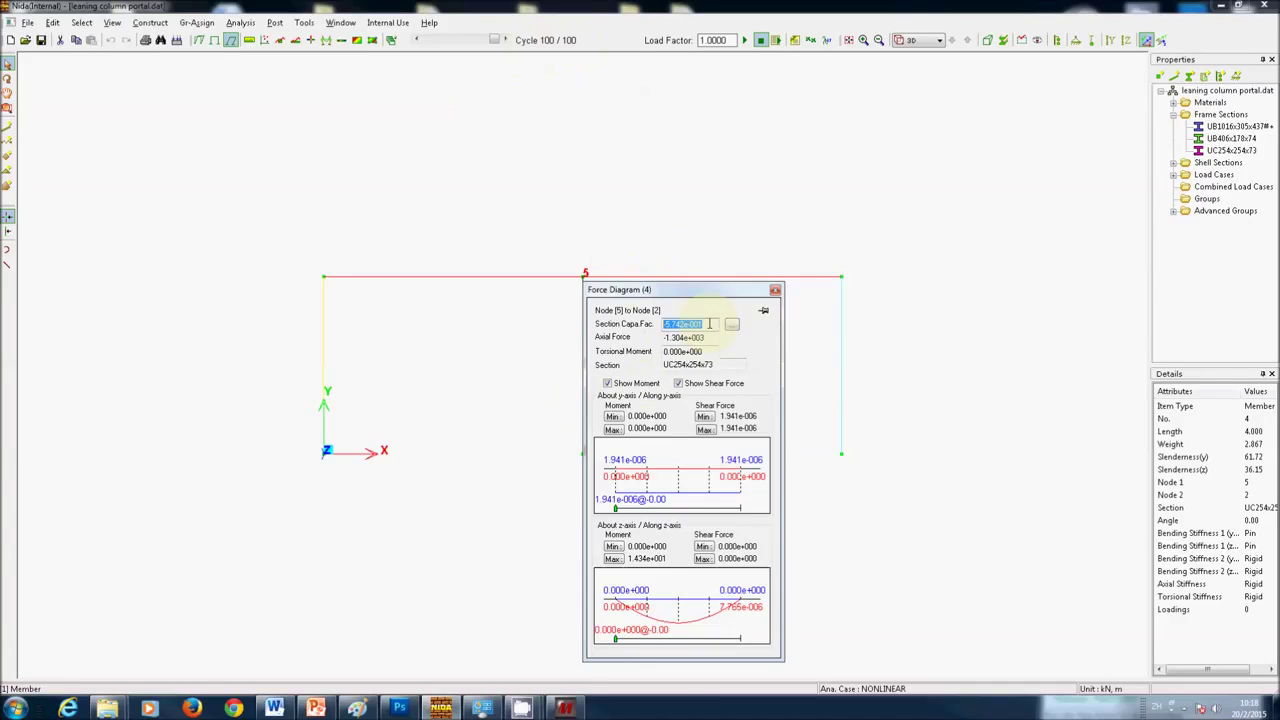
drag(741, 286, 742, 281)
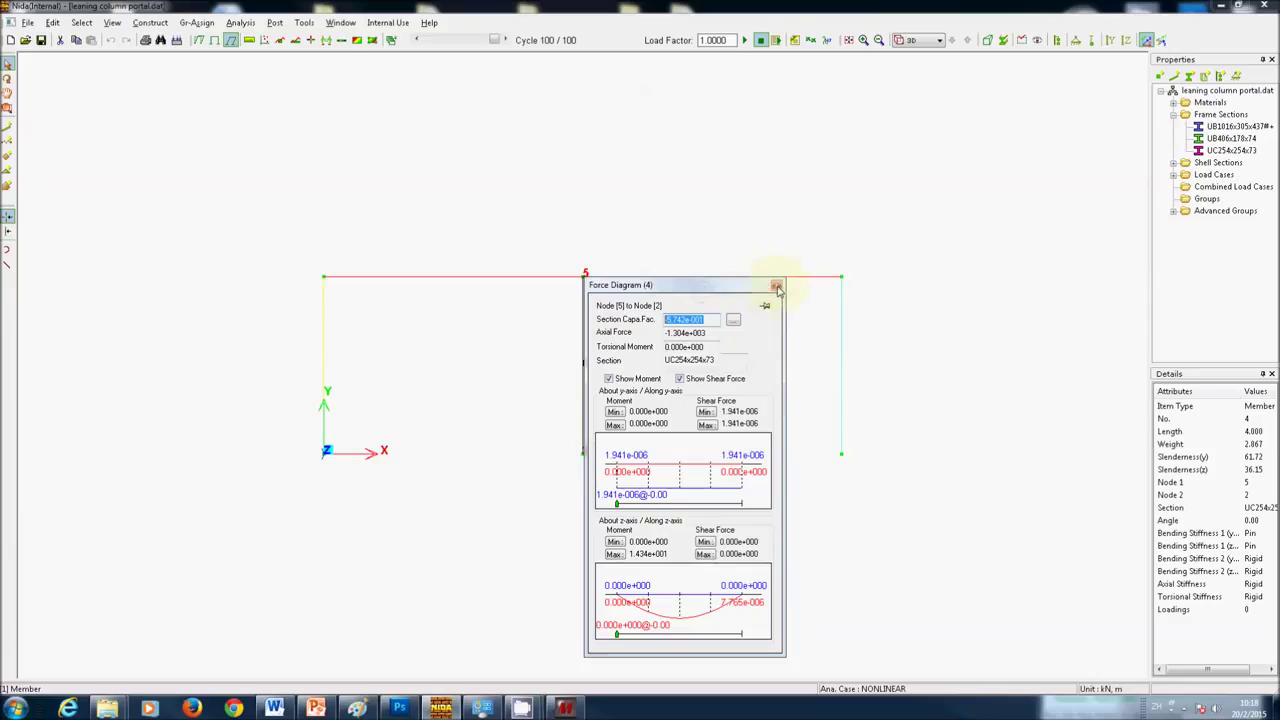
click(777, 287)
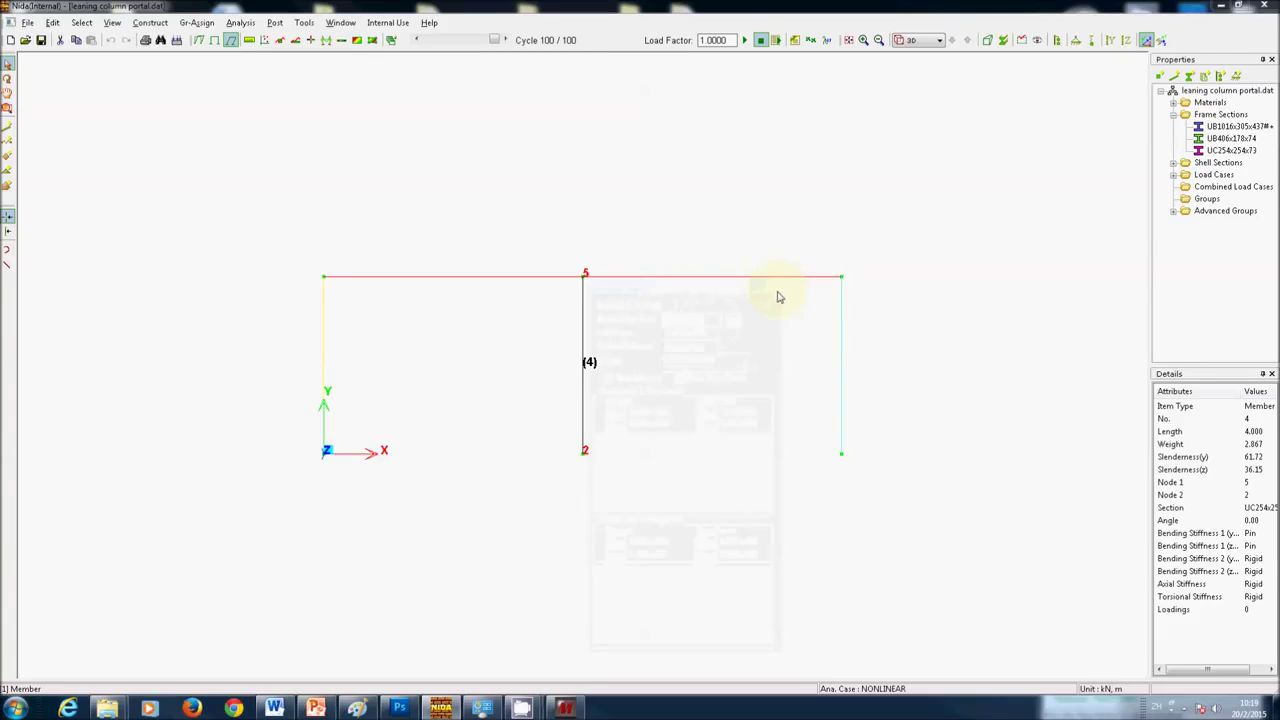
click(215, 42)
click(240, 23)
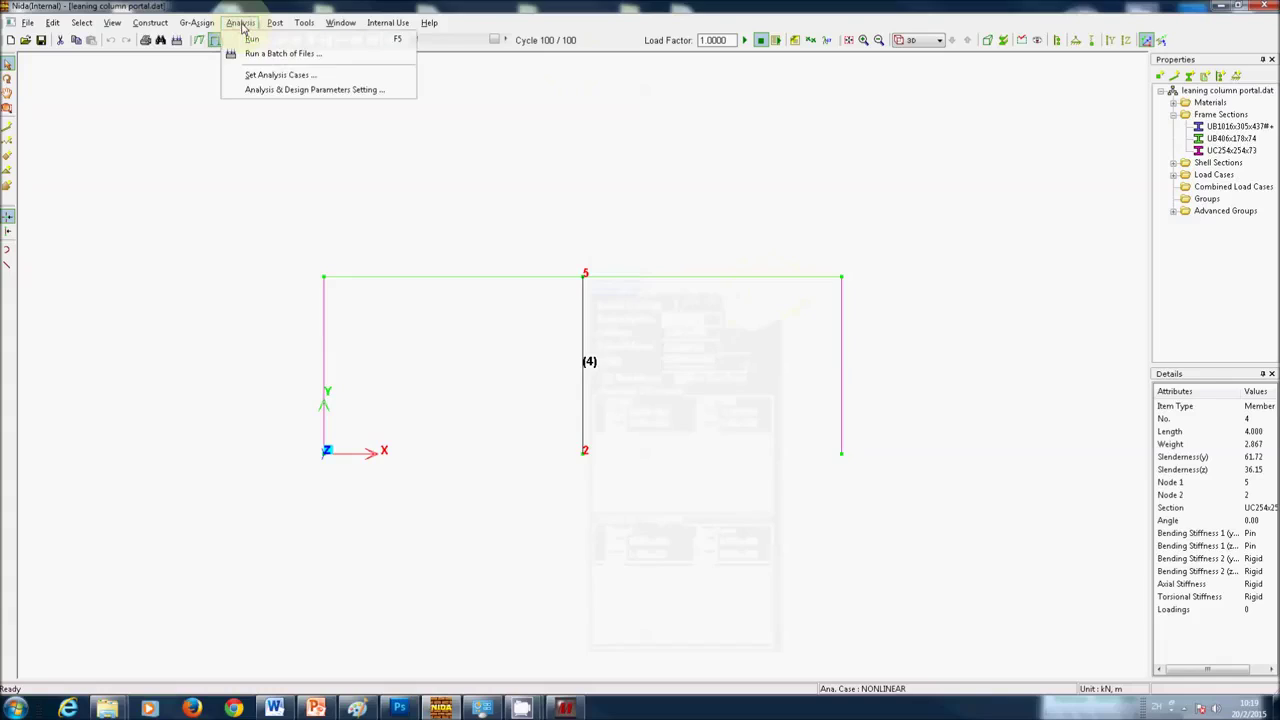
Give the NONLINEAR case 100 total load cycles and target load factor 2, so the increment is 0.02.
click(280, 75)
click(540, 270)
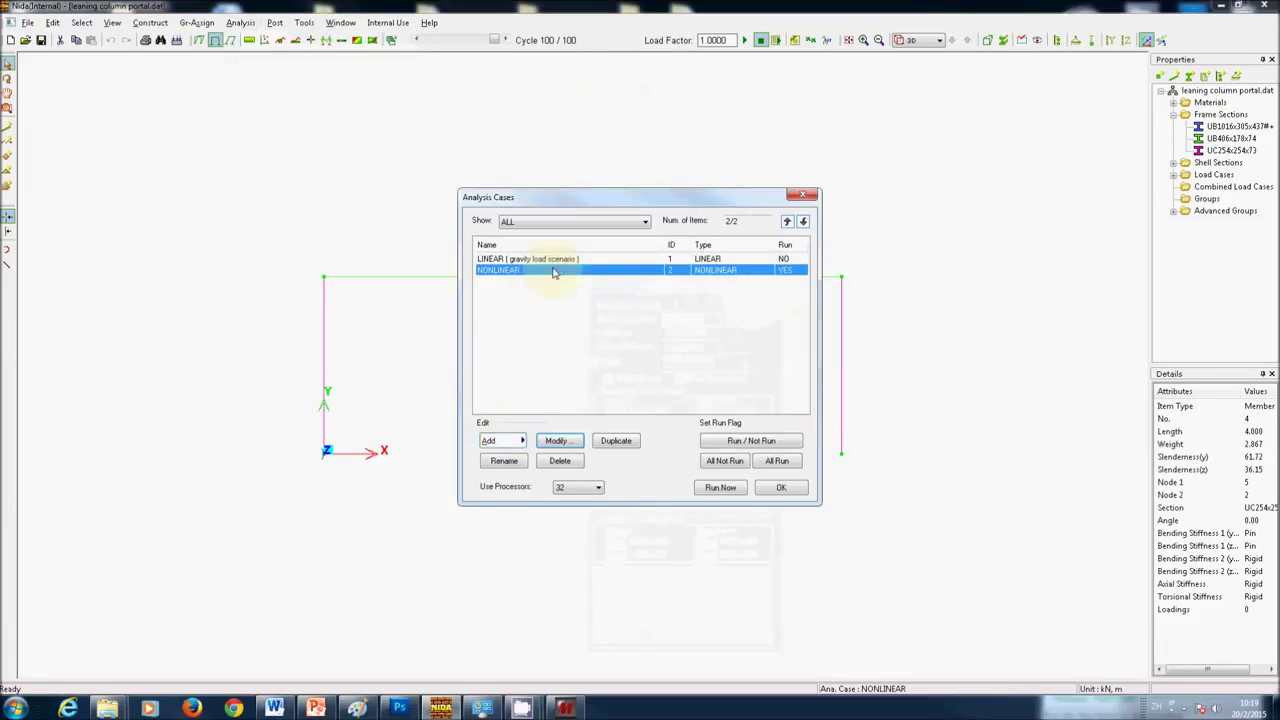
double_click(575, 270)
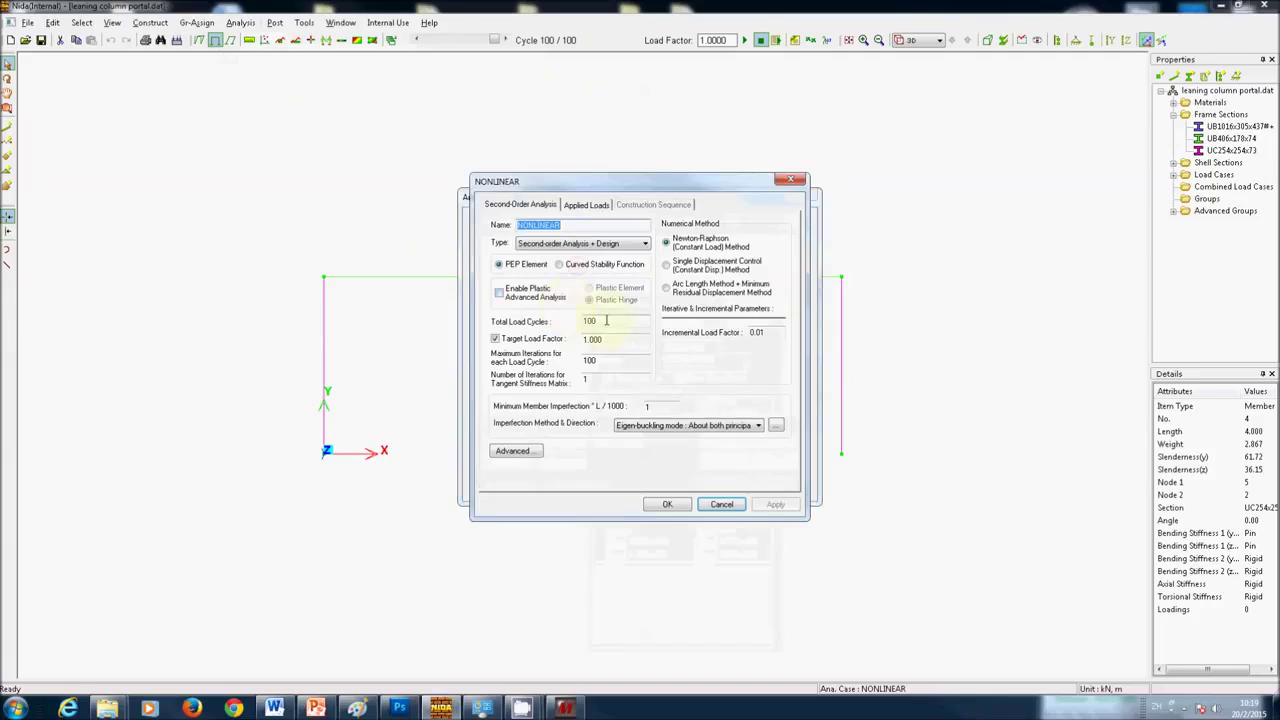
drag(600, 321, 559, 322)
text(200)
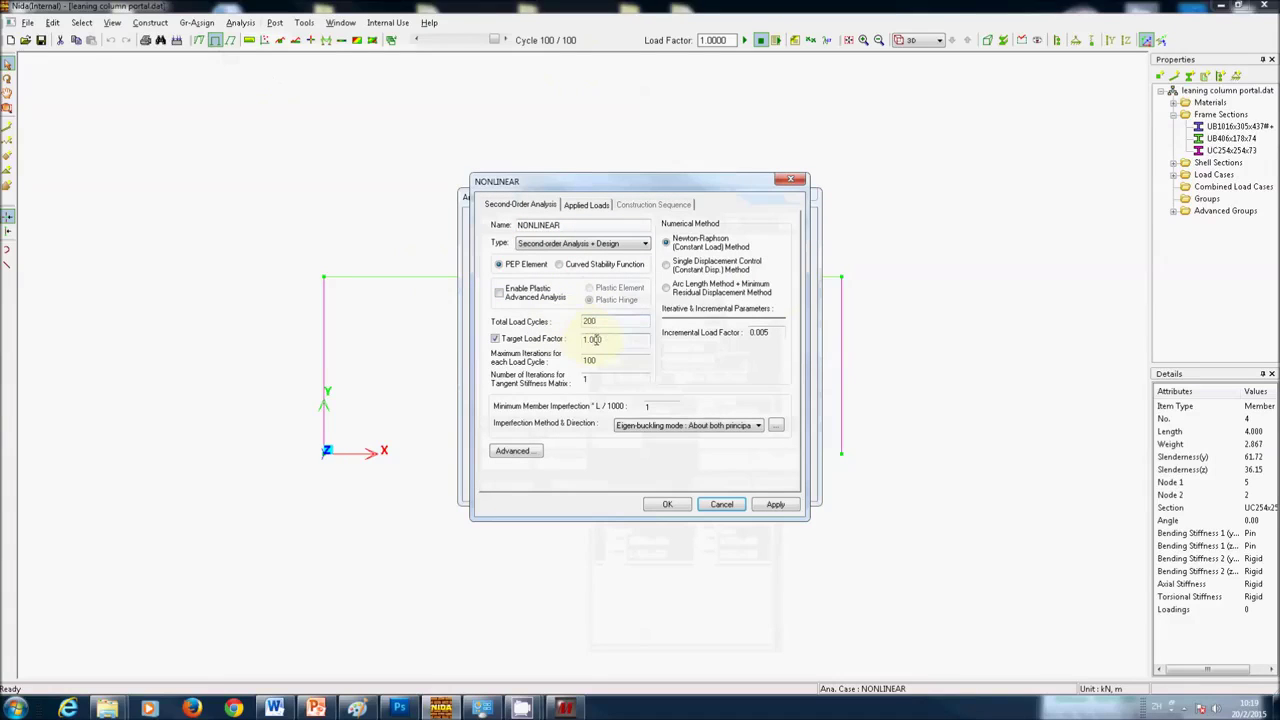
drag(598, 340, 561, 350)
text(2)
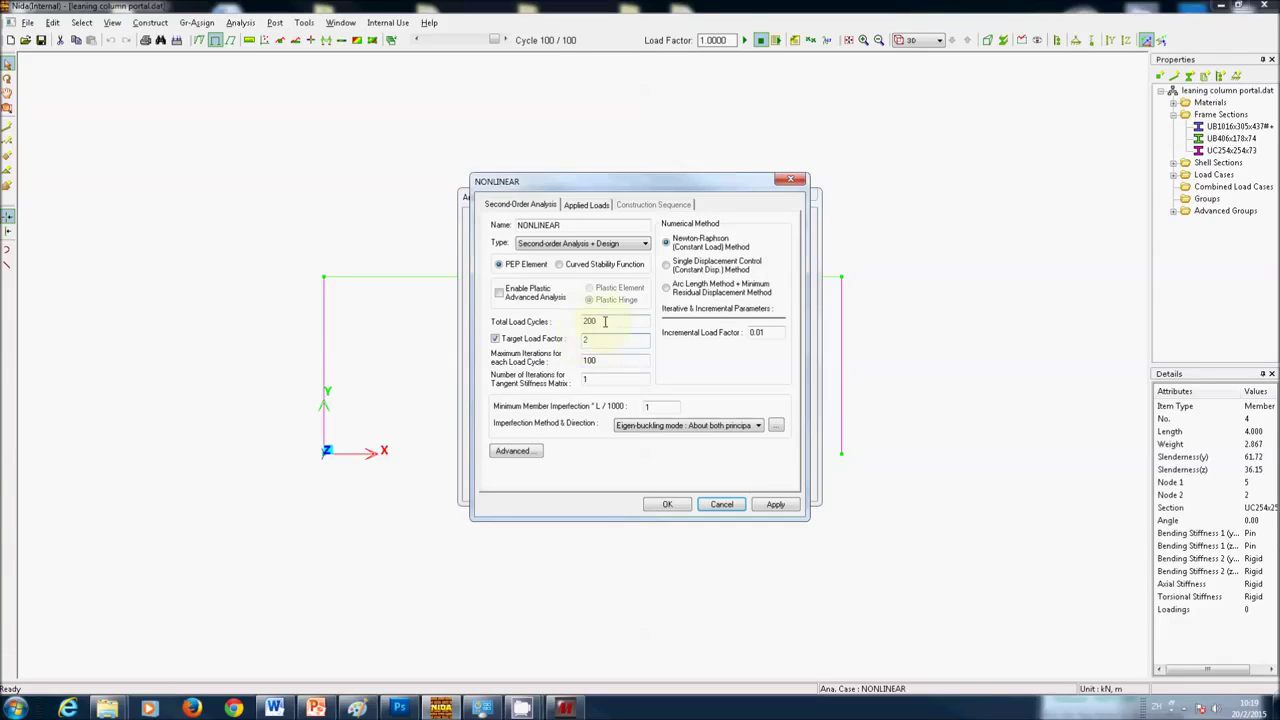
drag(604, 321, 556, 321)
text(100)
click(670, 505)
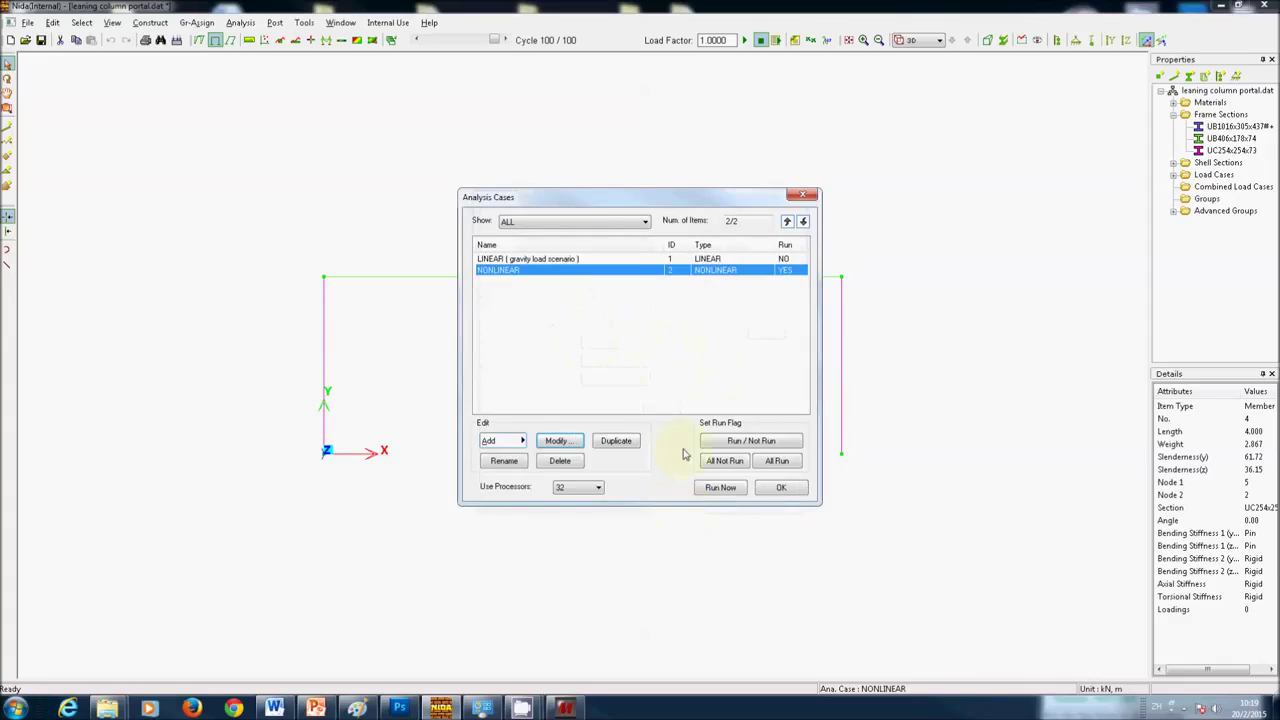
Rerun the analysis to load factor 2.0 and read member 4's capacity factor of −1.164.
click(735, 488)
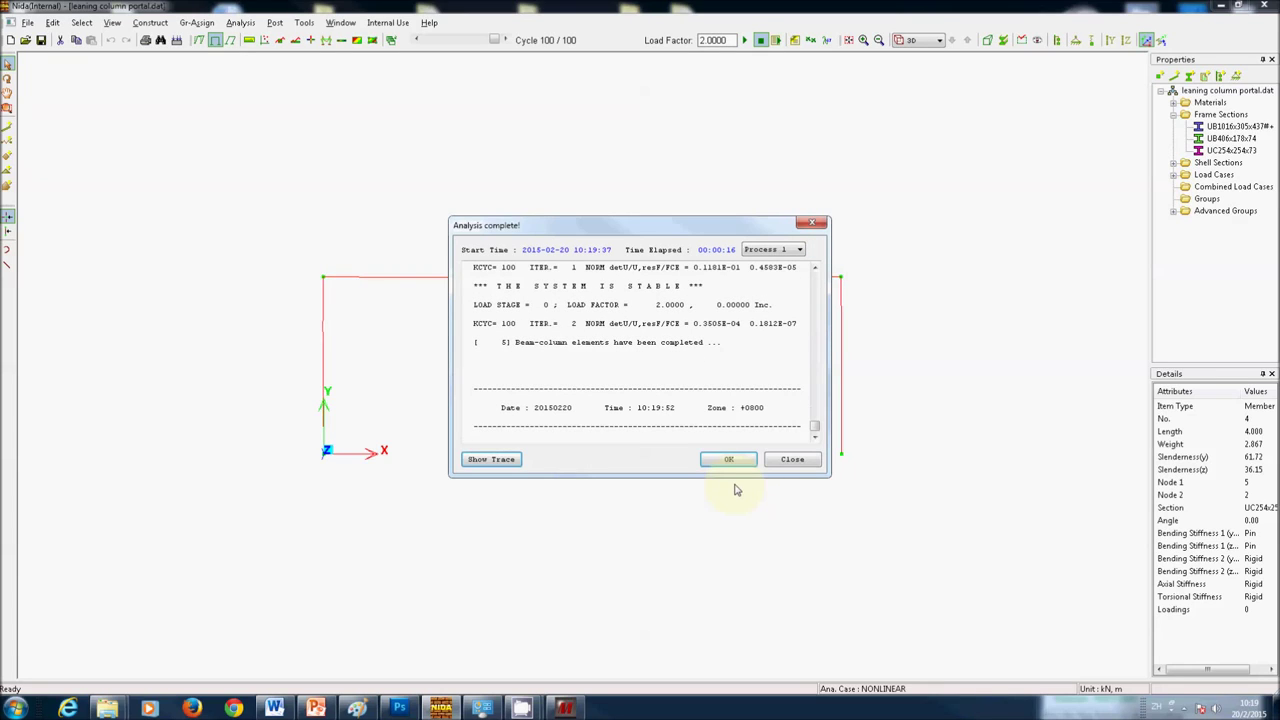
click(740, 459)
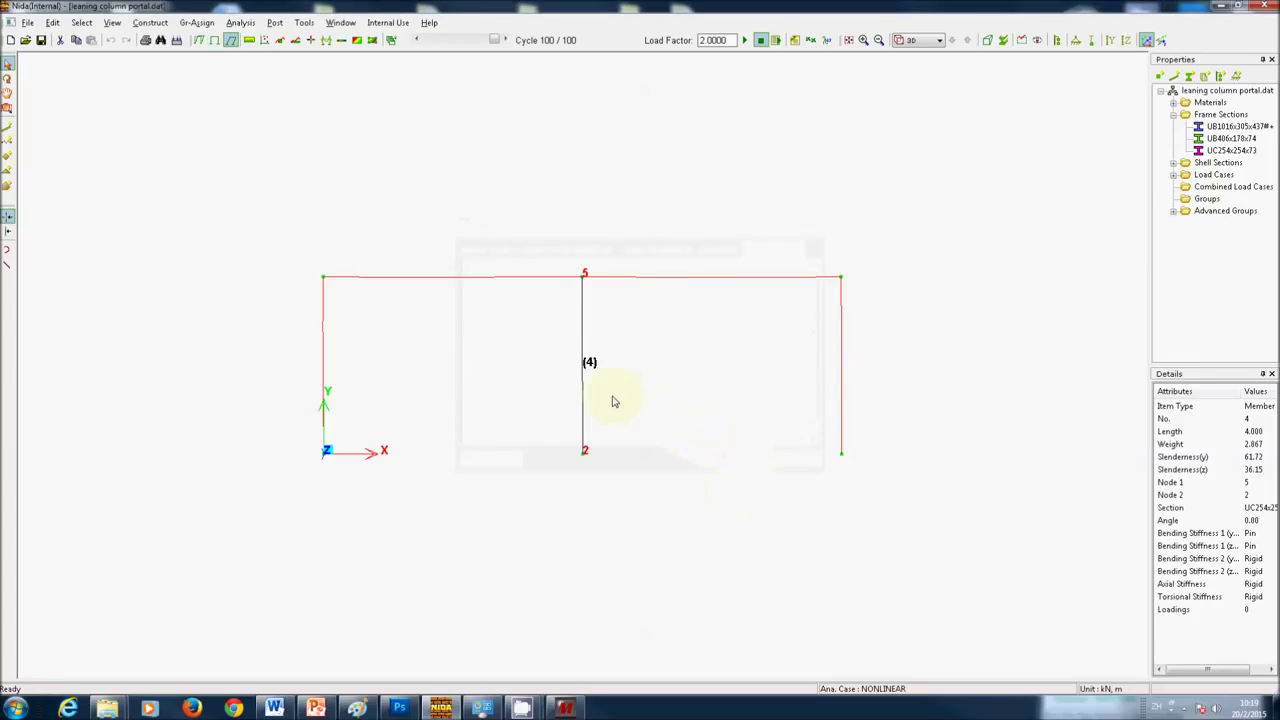
click(585, 425)
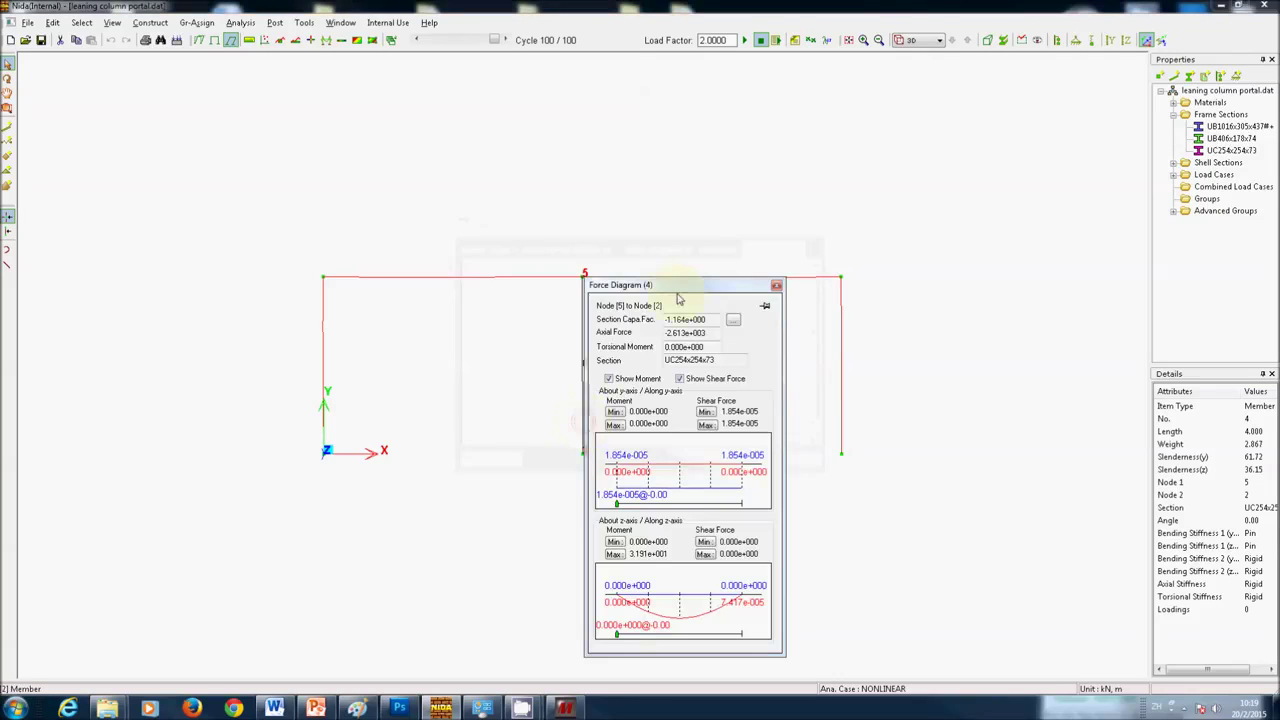
drag(698, 286, 826, 222)
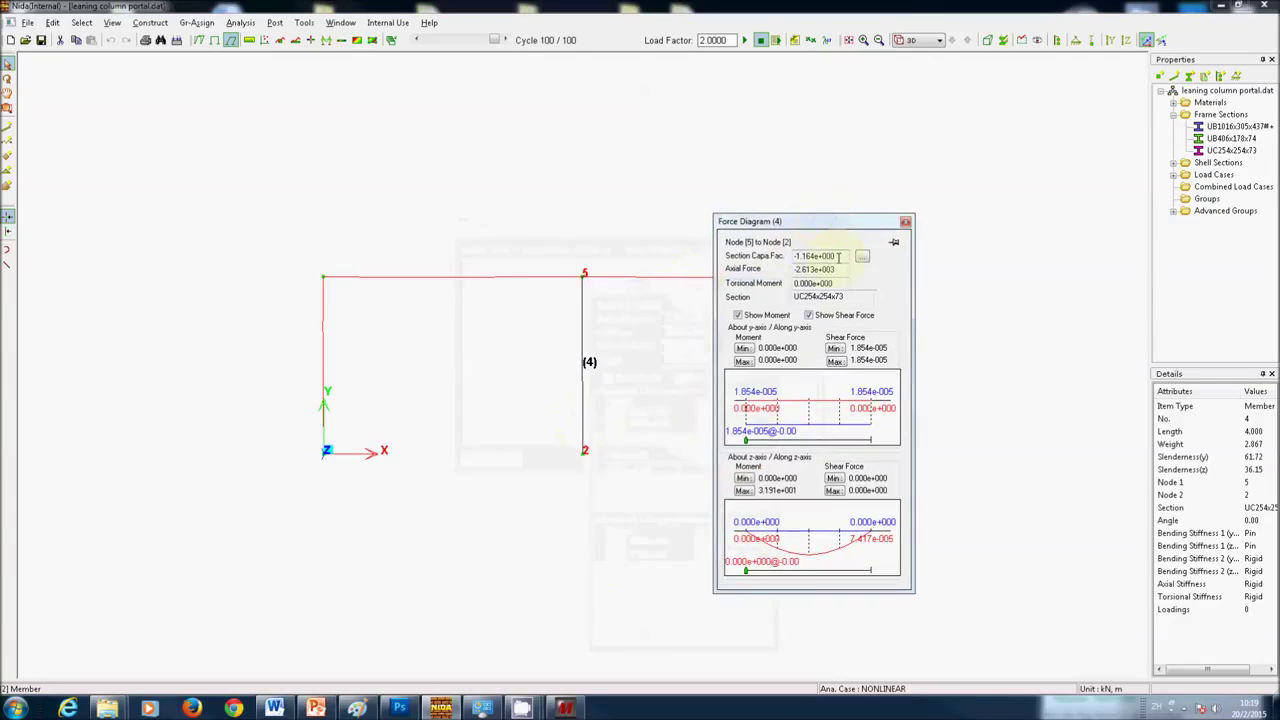
double_click(812, 256)
Step results to cycle 87 (load factor 1.74) and view member 4's forces, capacity factor −1.009.
click(455, 41)
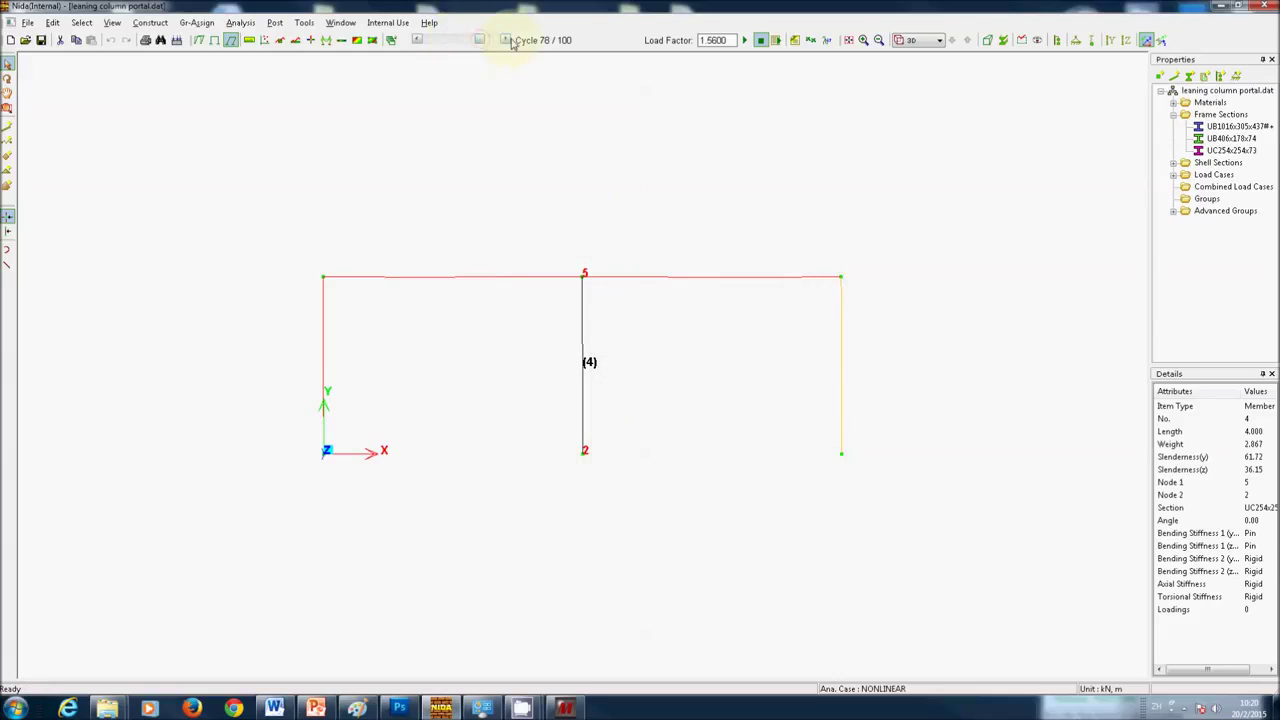
click(490, 43)
double_click(586, 330)
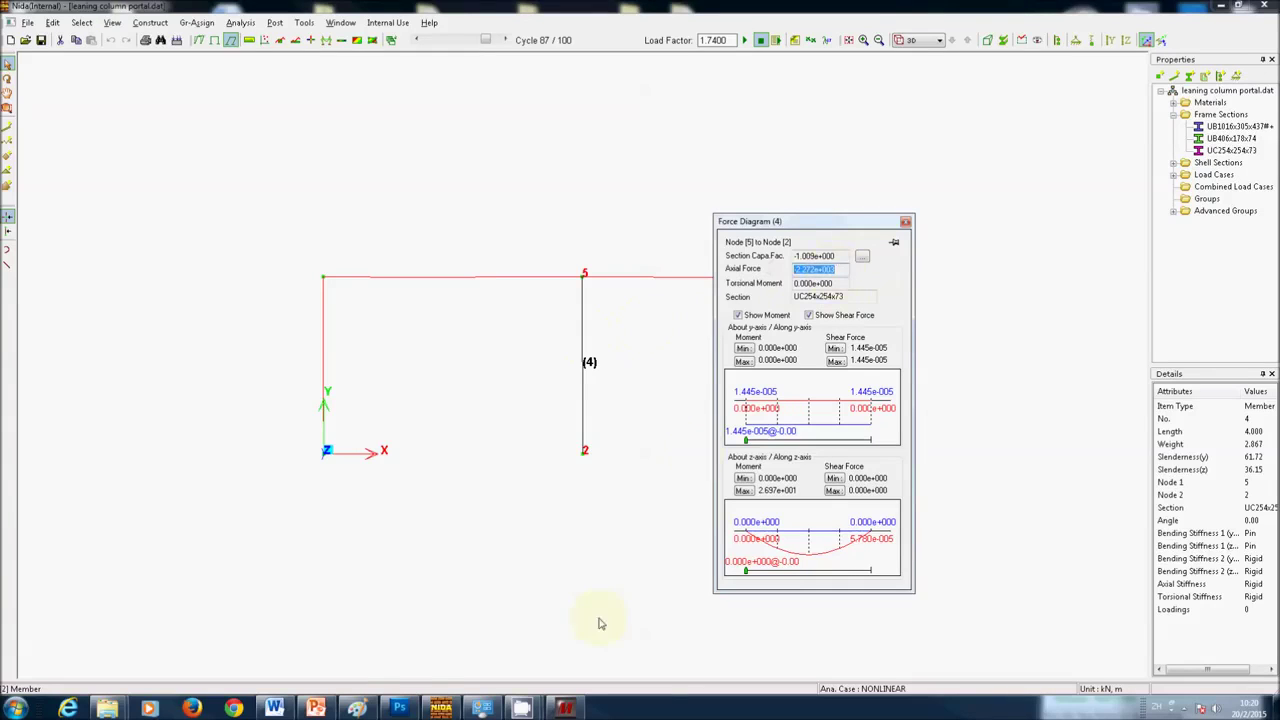
mouse_move(522, 708)
click(486, 651)
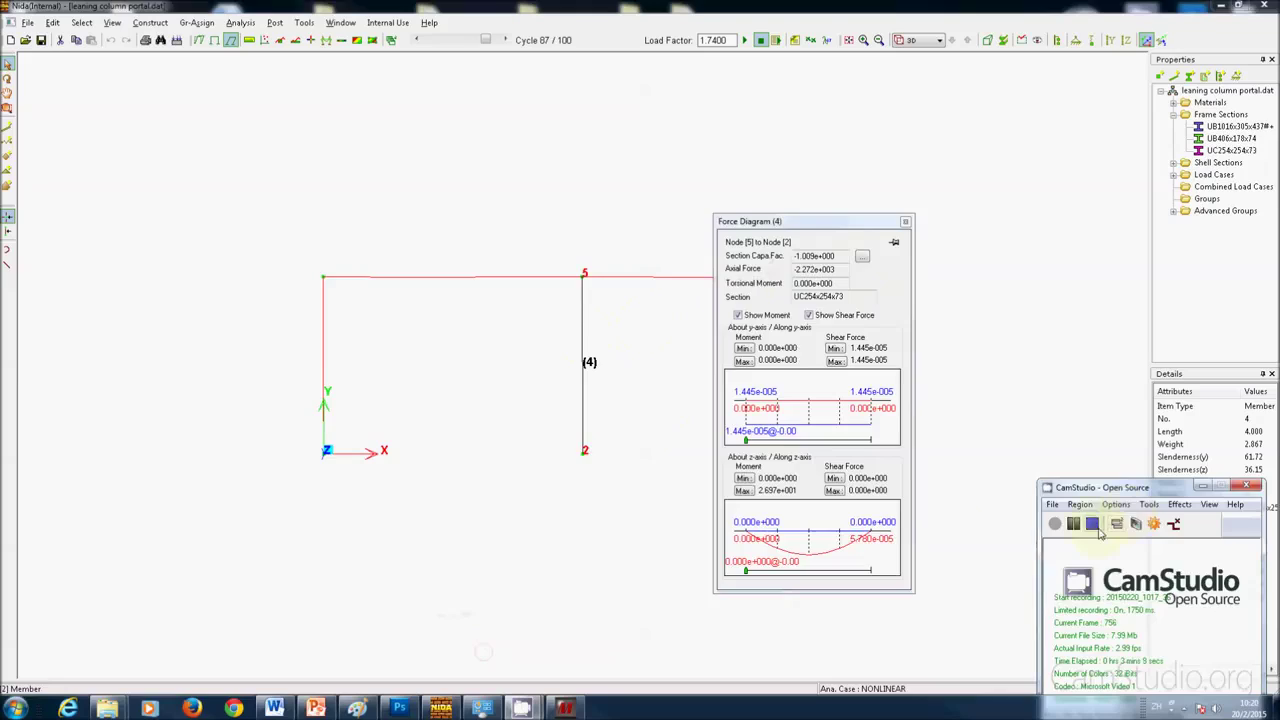
Pause the CamStudio recording and bring up NIDA's member capacity colour scale.
click(1130, 521)
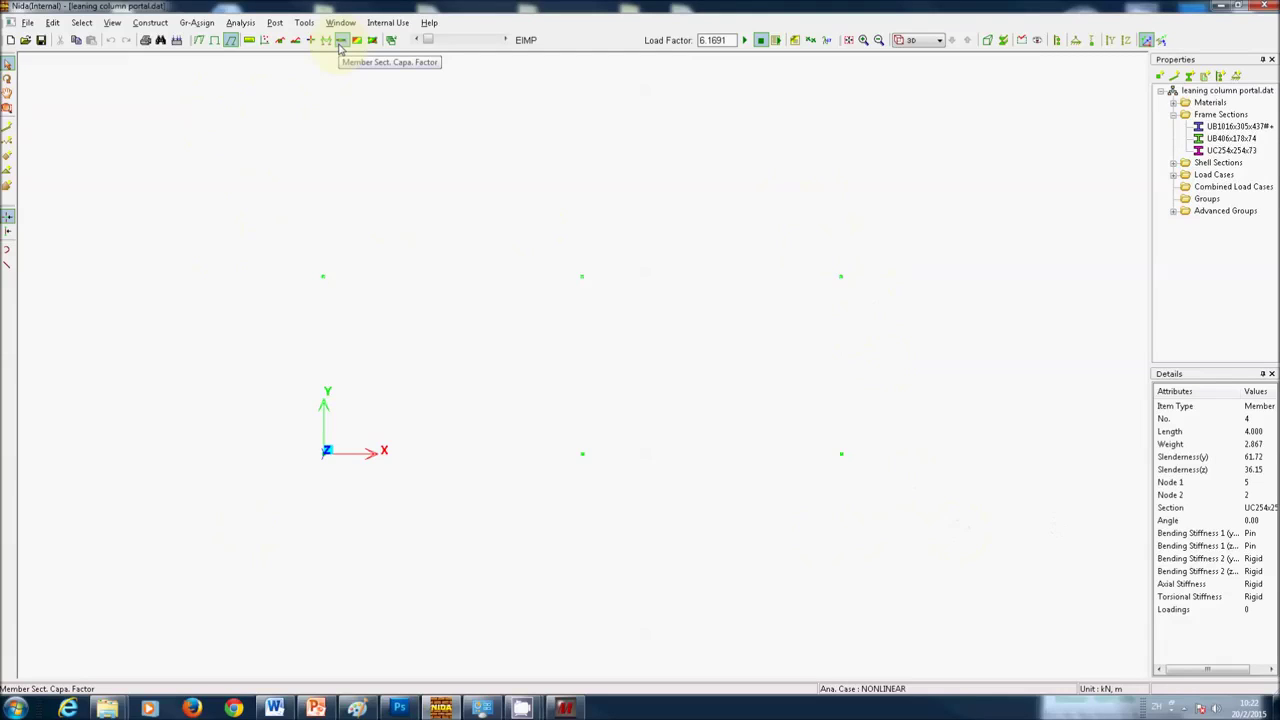
click(341, 40)
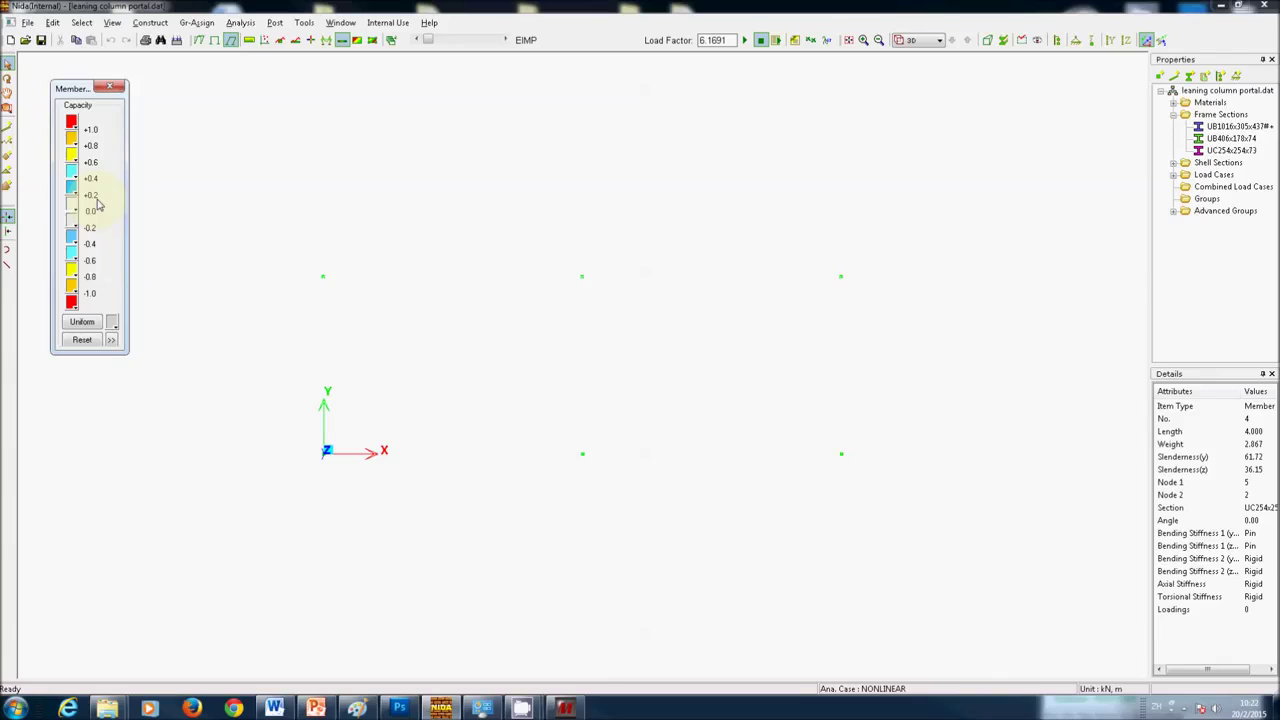
Play the capacity-coloured load-cycle animation at fast speed over all cycles, then stop it.
click(776, 42)
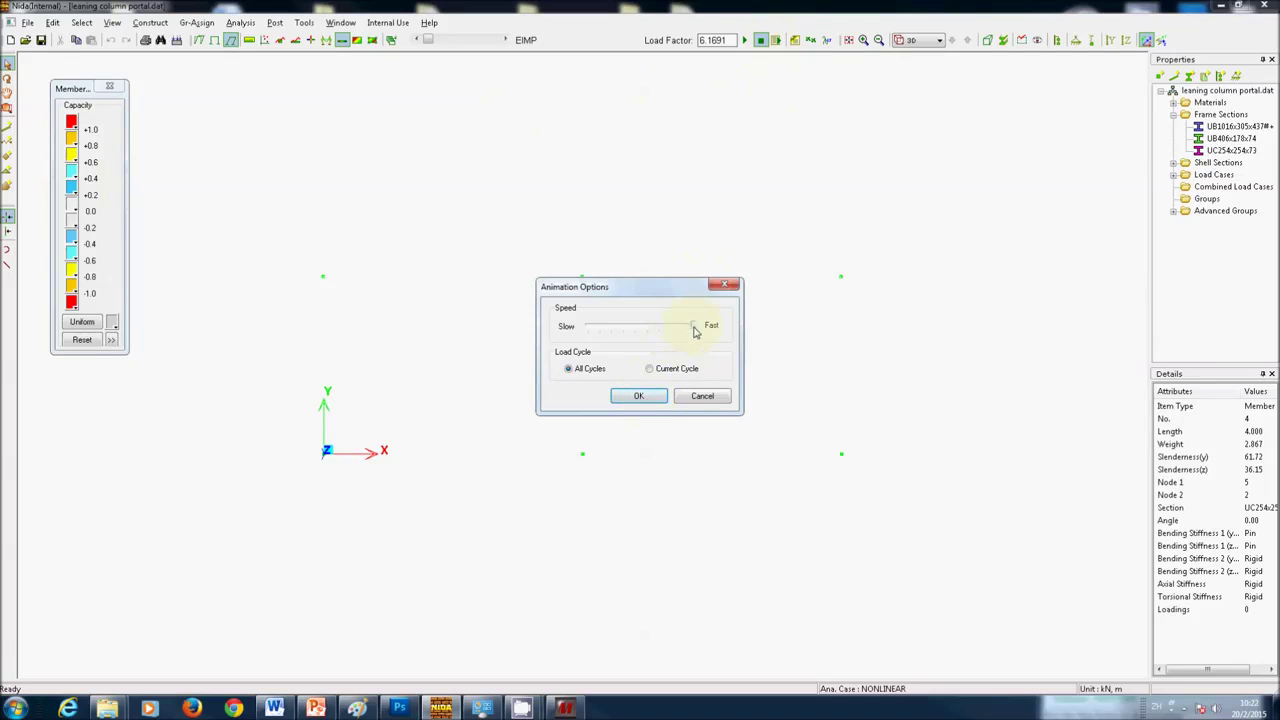
click(642, 396)
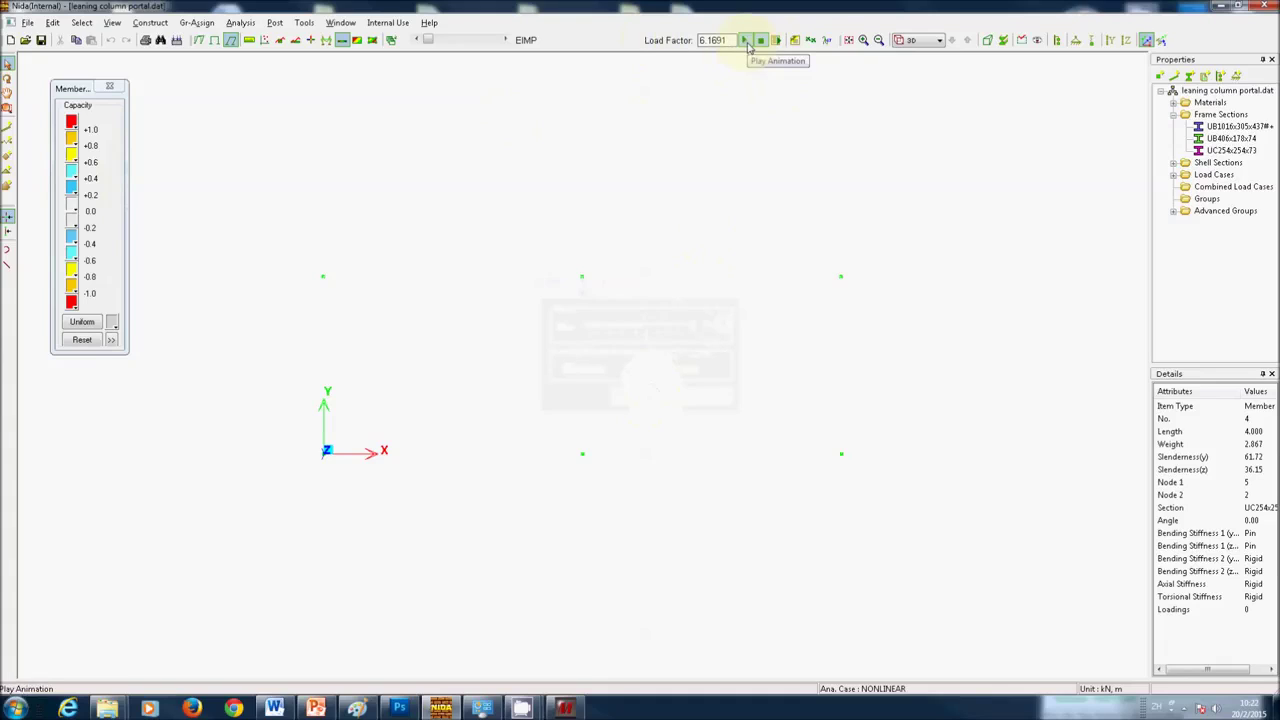
click(748, 46)
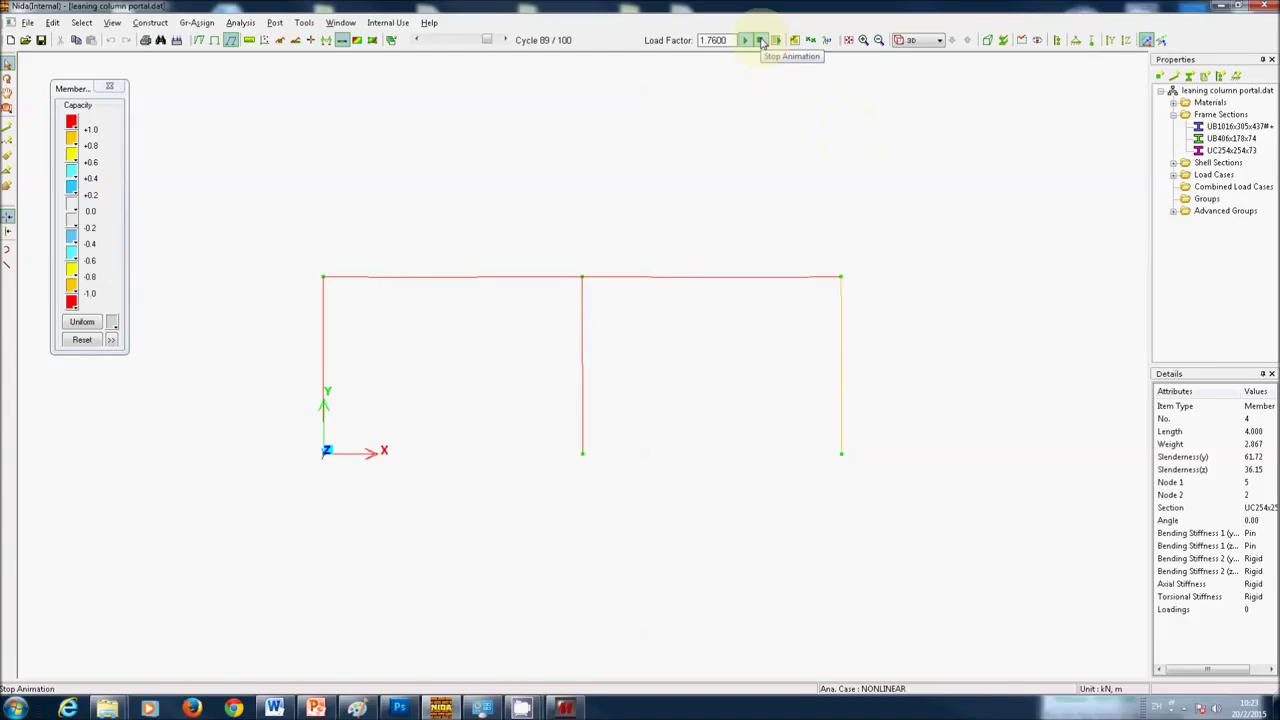
click(327, 40)
Label every member with its numeric section capacity value.
click(111, 339)
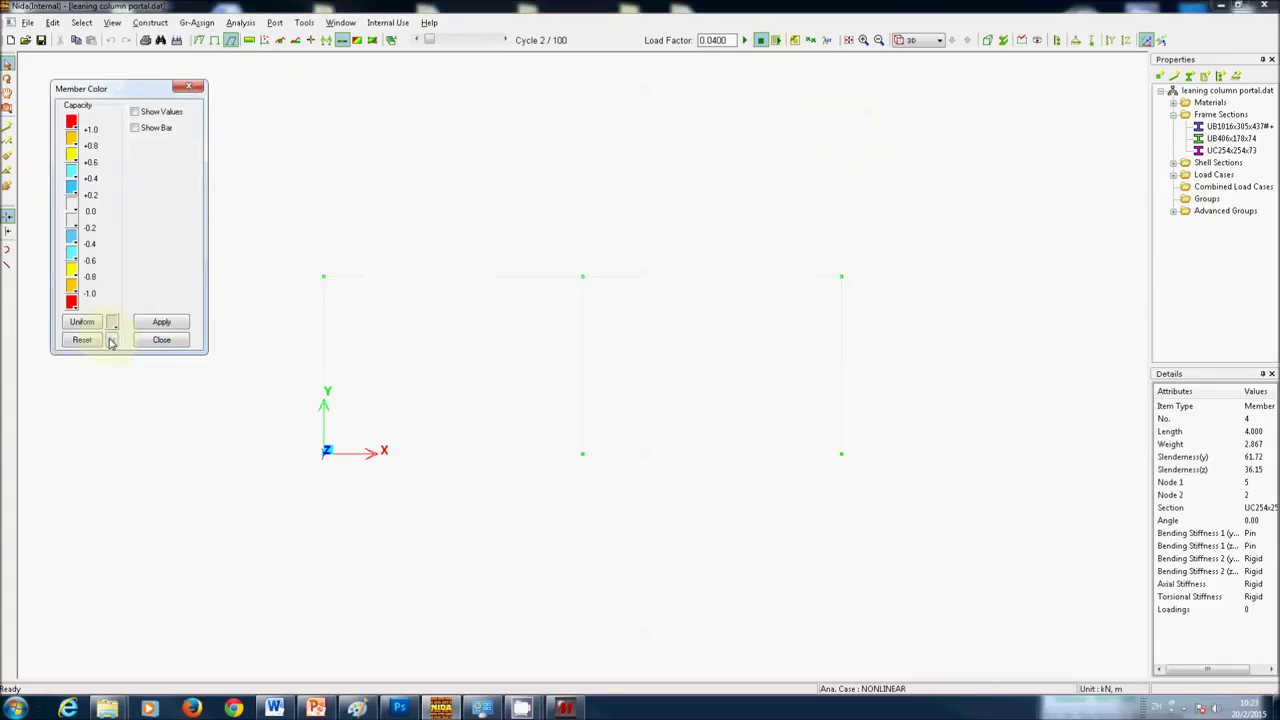
click(175, 112)
click(175, 323)
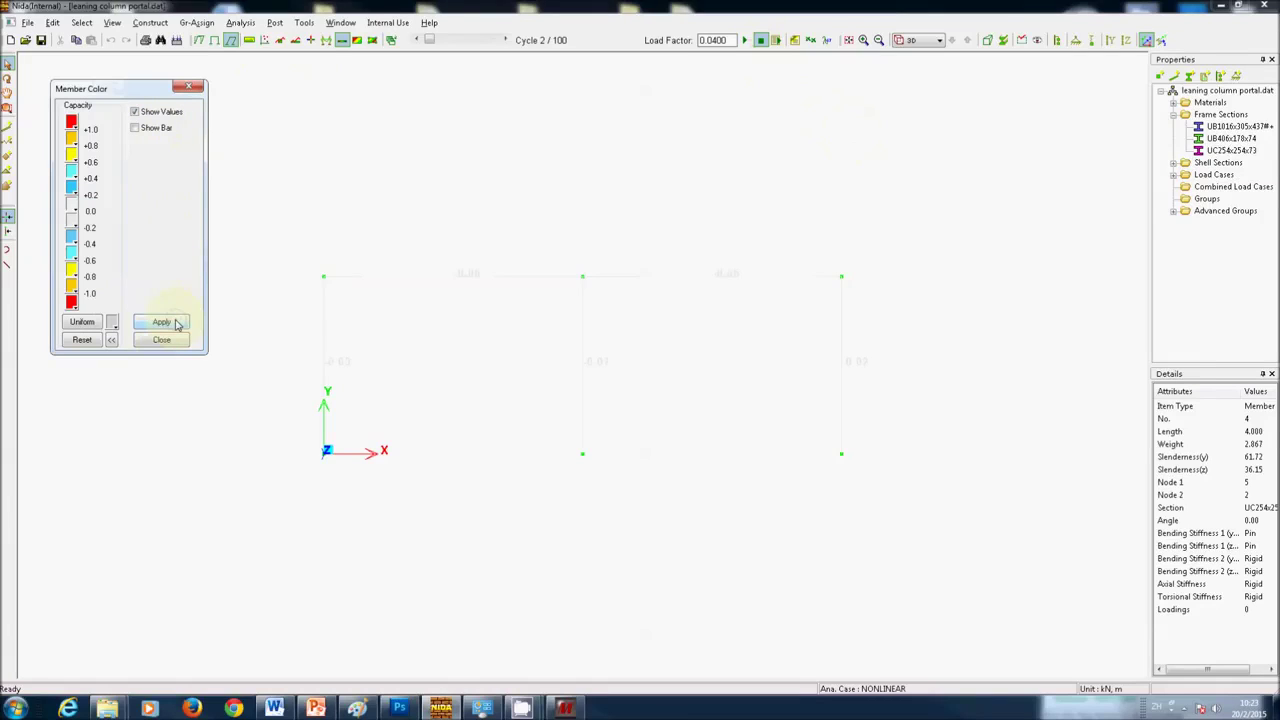
click(188, 86)
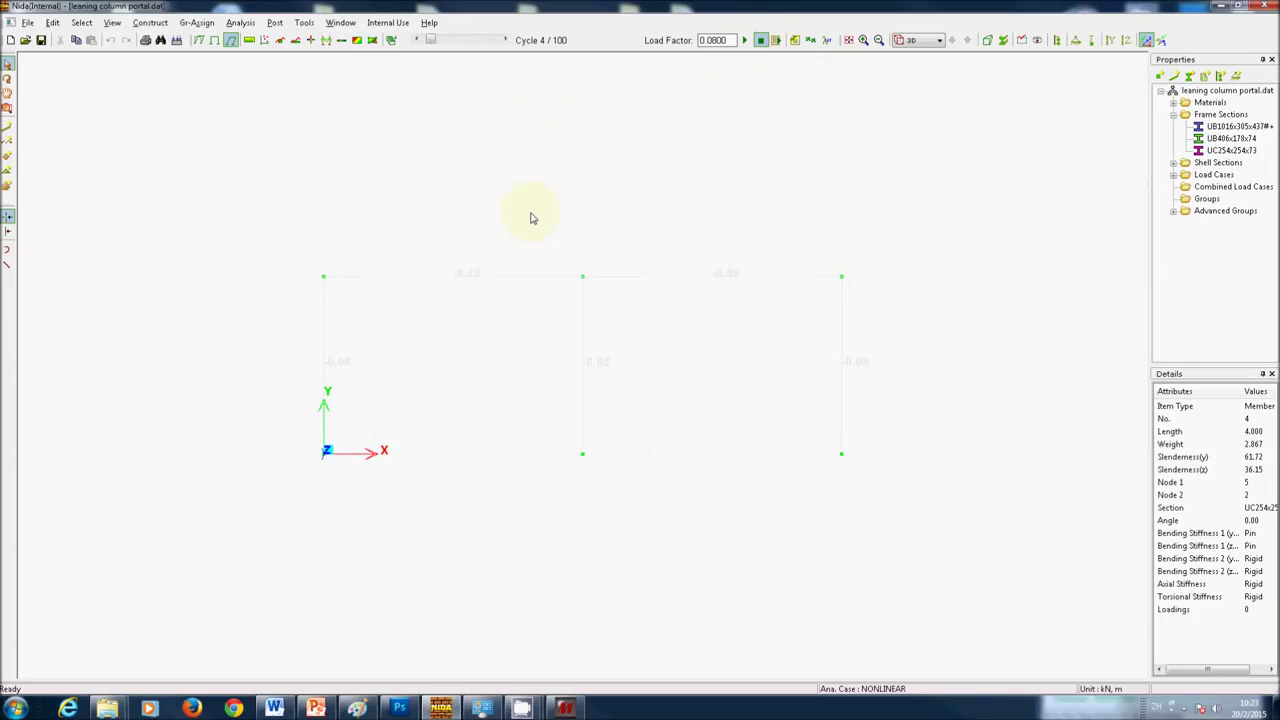
Rotate the frame and return to the plain model view with node and member numbers.
drag(535, 255, 563, 290)
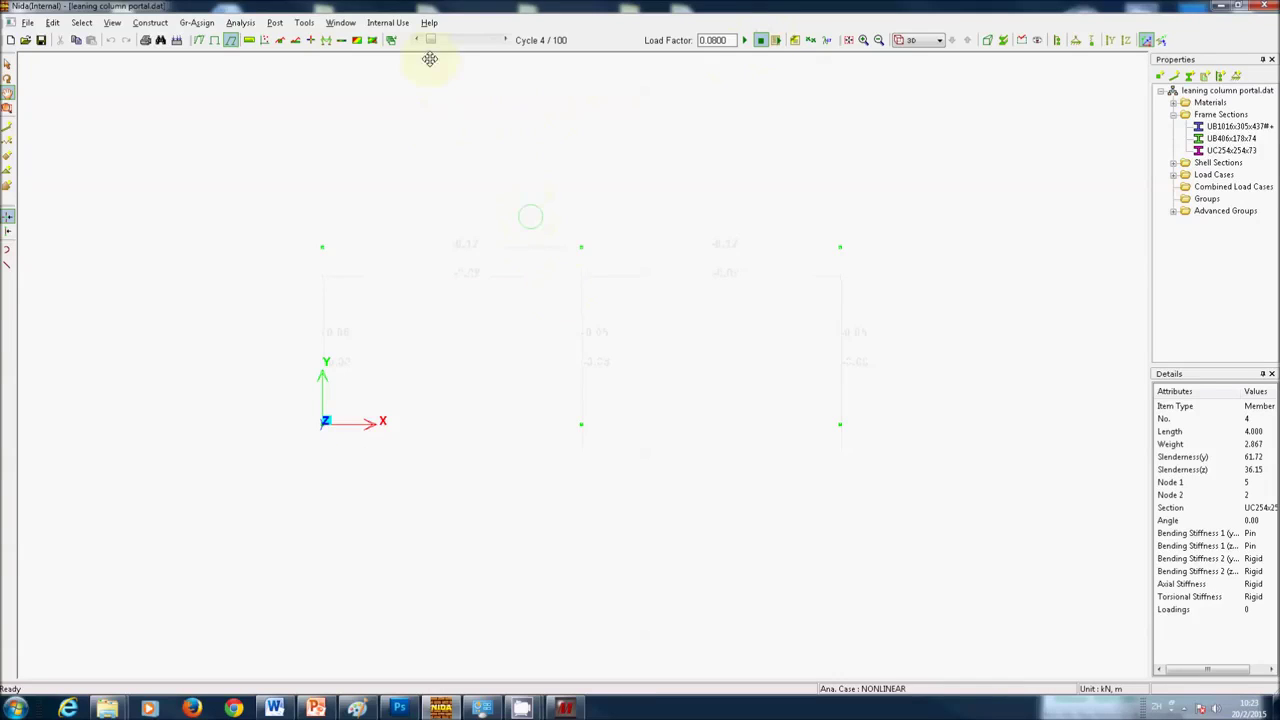
click(214, 40)
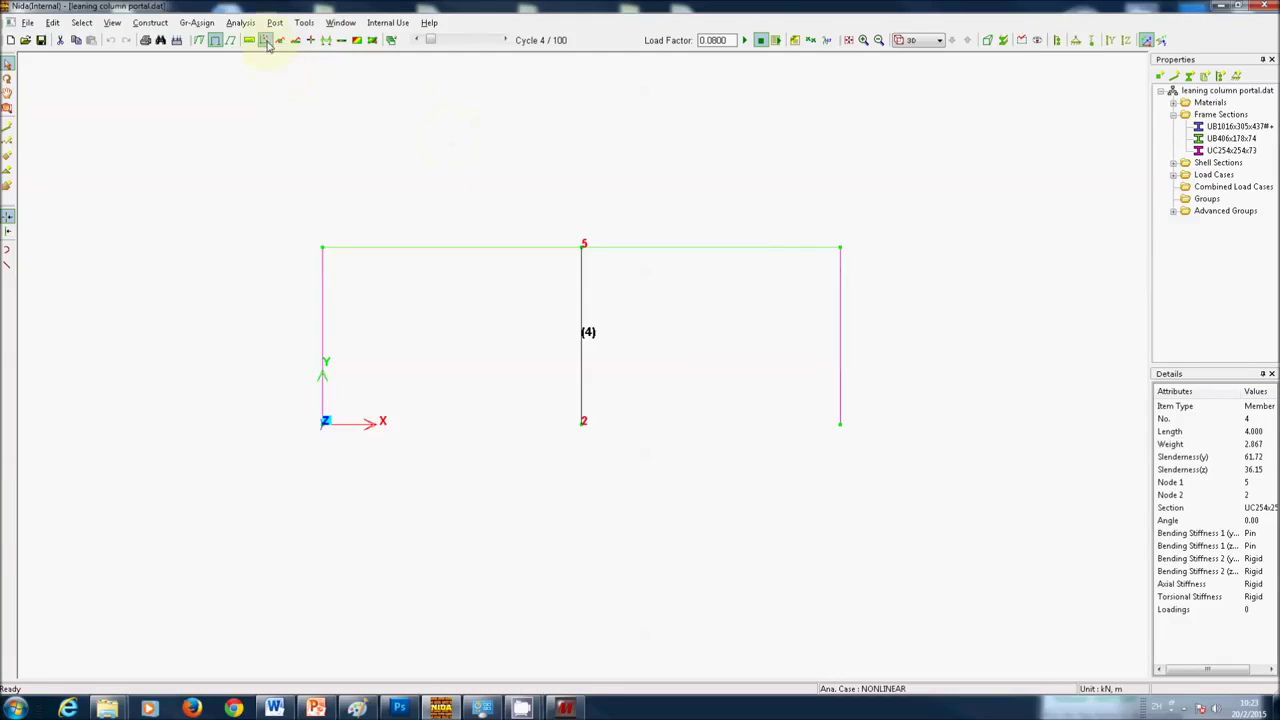
click(280, 40)
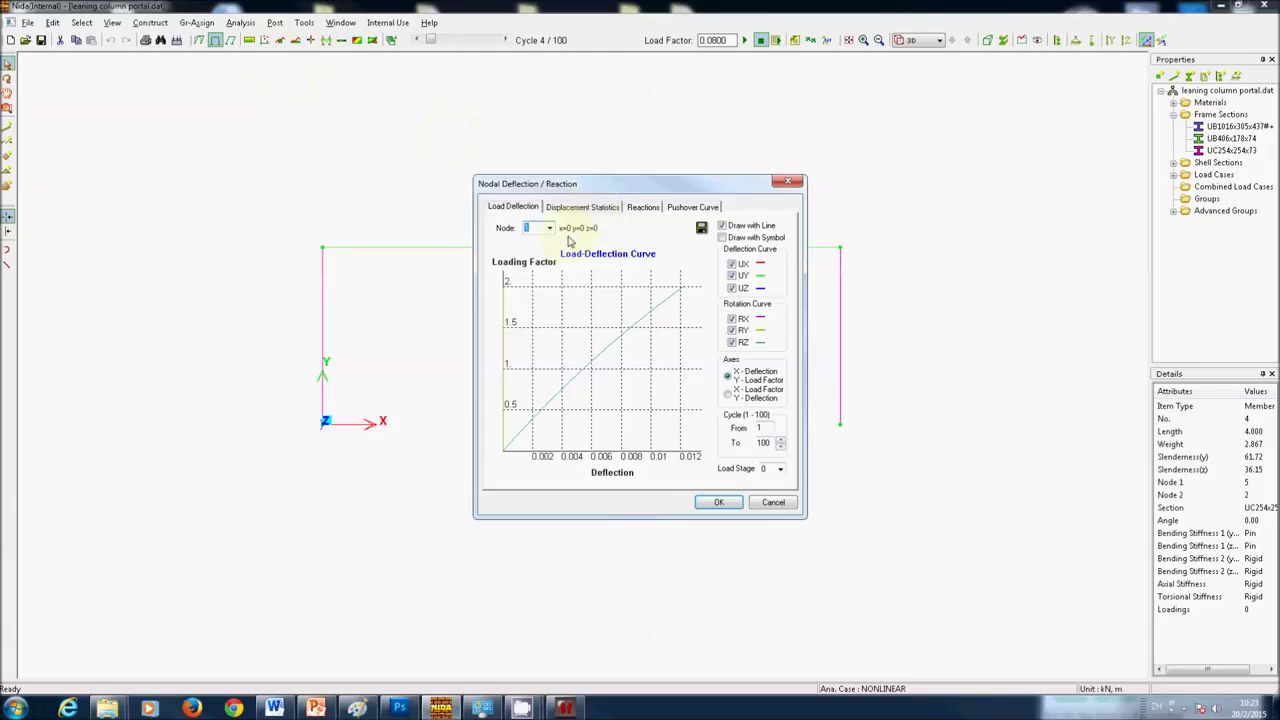
Plot node 5's load-deflection curves clear of the frame, then close the nodal deflection results.
drag(580, 186, 598, 190)
drag(782, 187, 1091, 180)
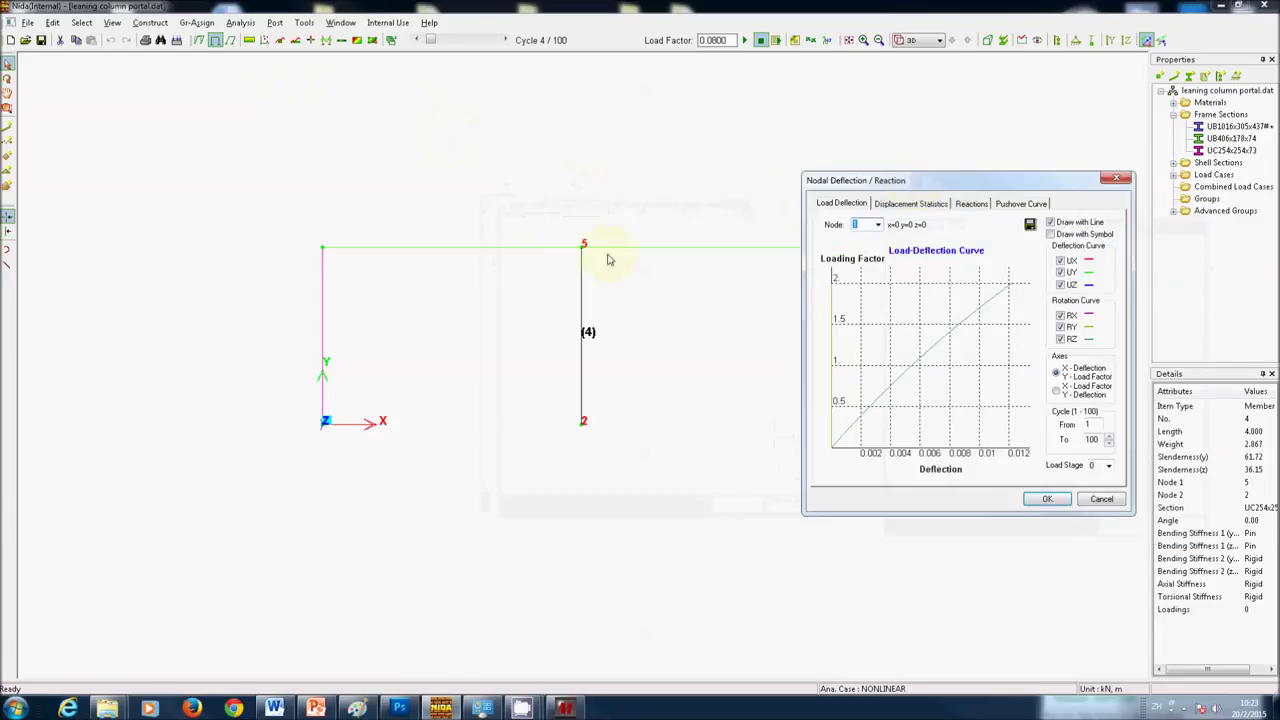
click(876, 226)
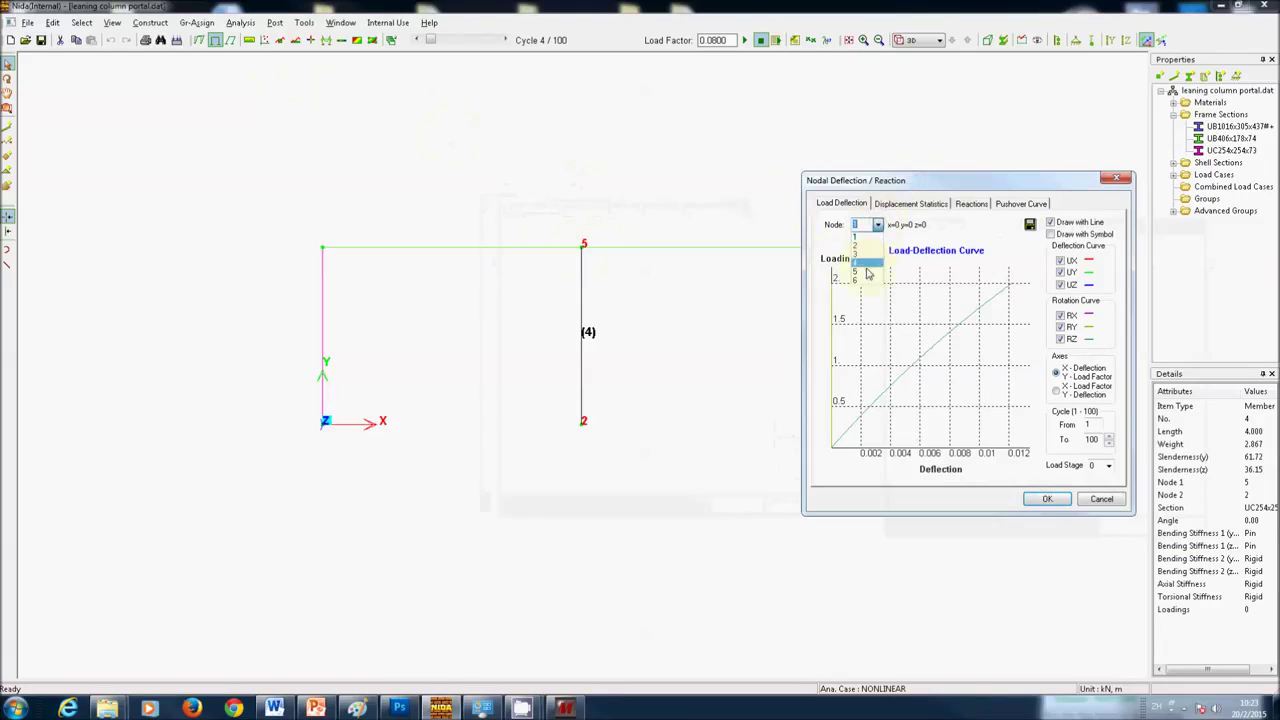
click(868, 264)
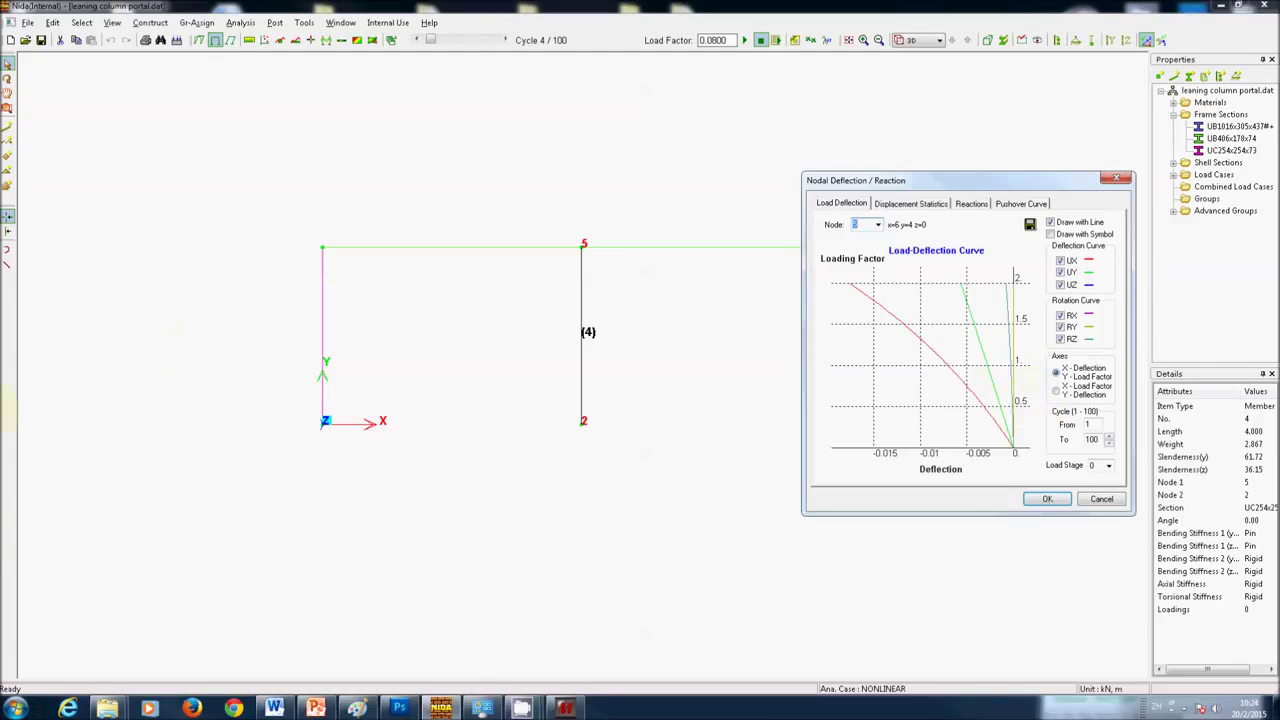
click(8, 460)
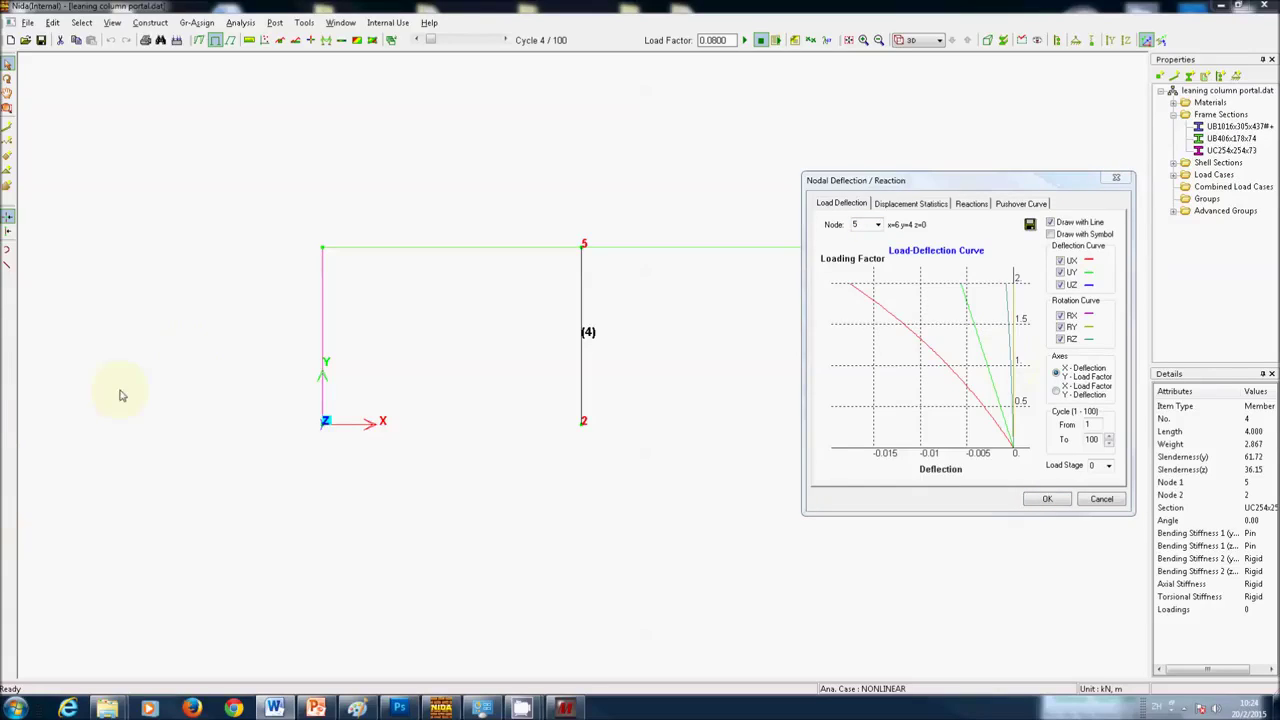
click(924, 318)
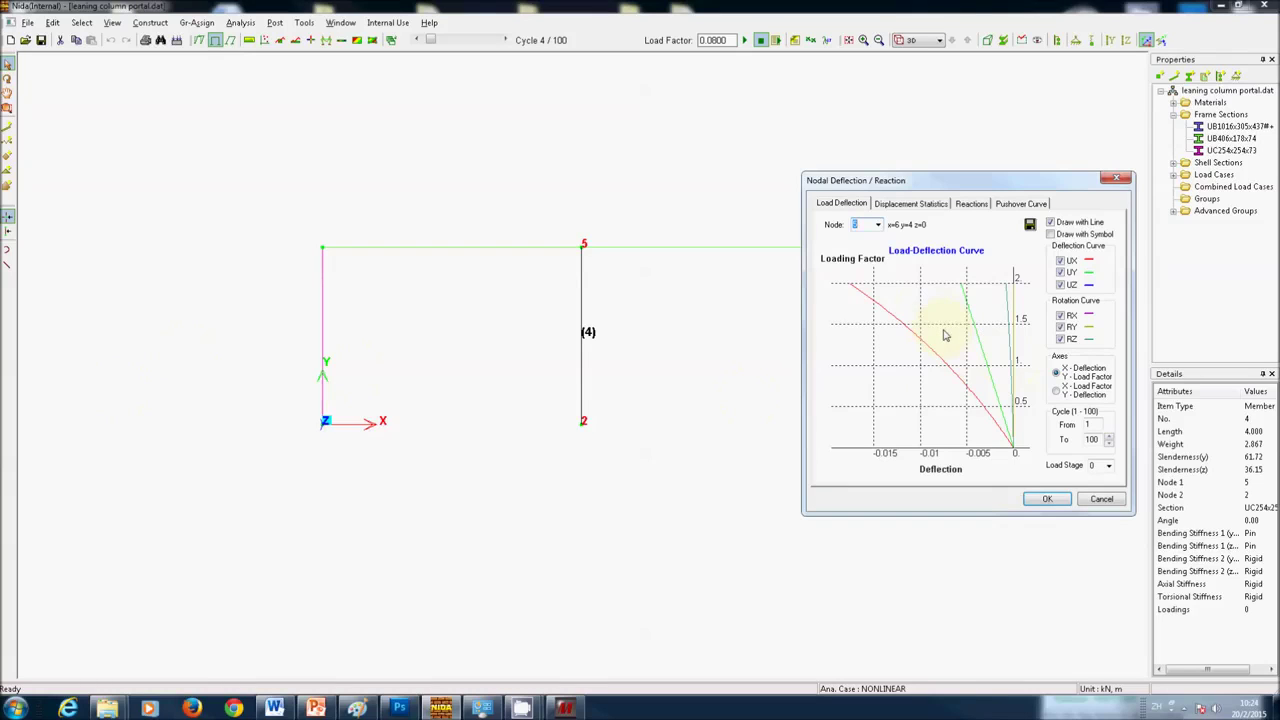
click(1101, 499)
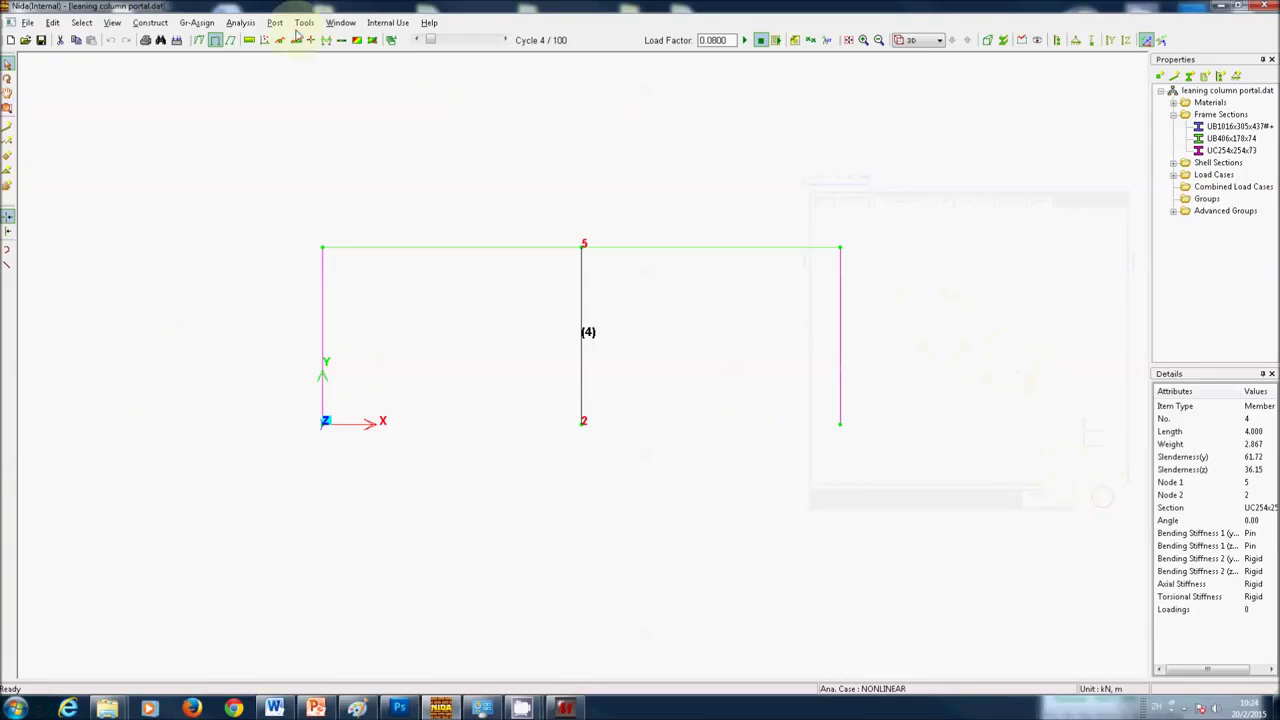
Edit the NONLINEAR case to 200 total load cycles and target load factor 7, then run it.
click(252, 25)
click(280, 75)
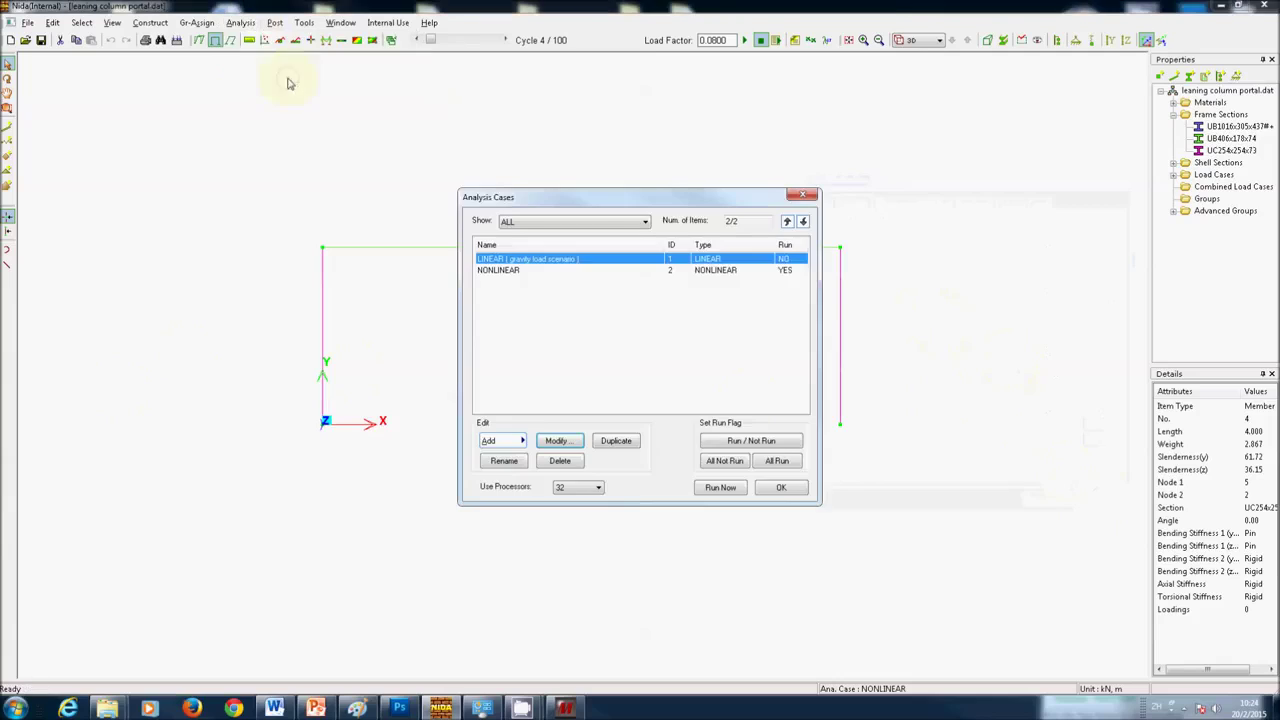
click(571, 276)
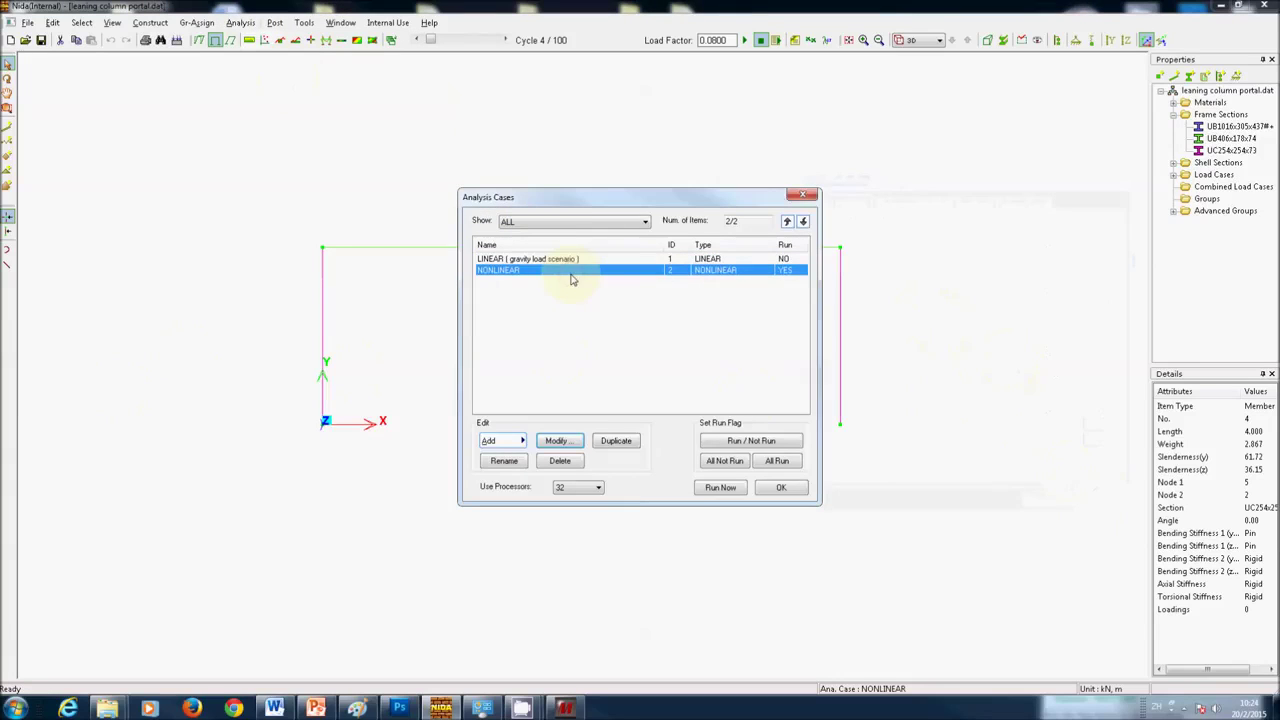
double_click(571, 270)
drag(615, 321, 513, 321)
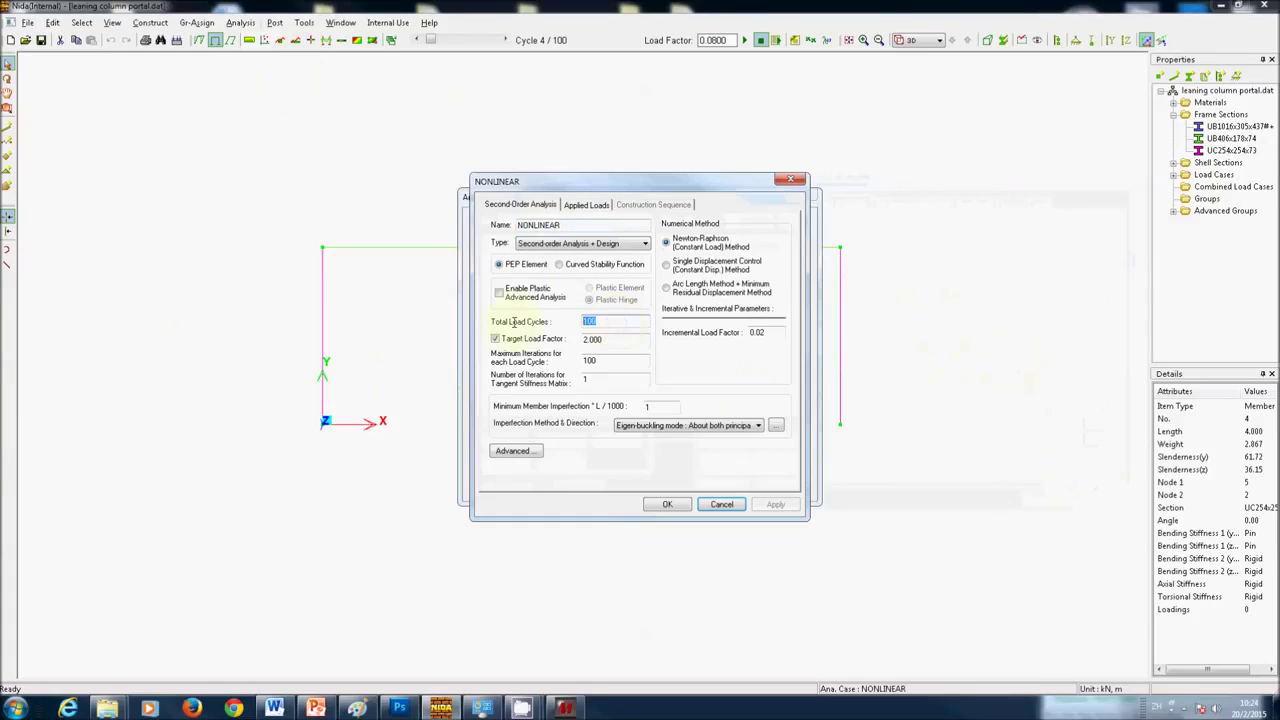
text(200)
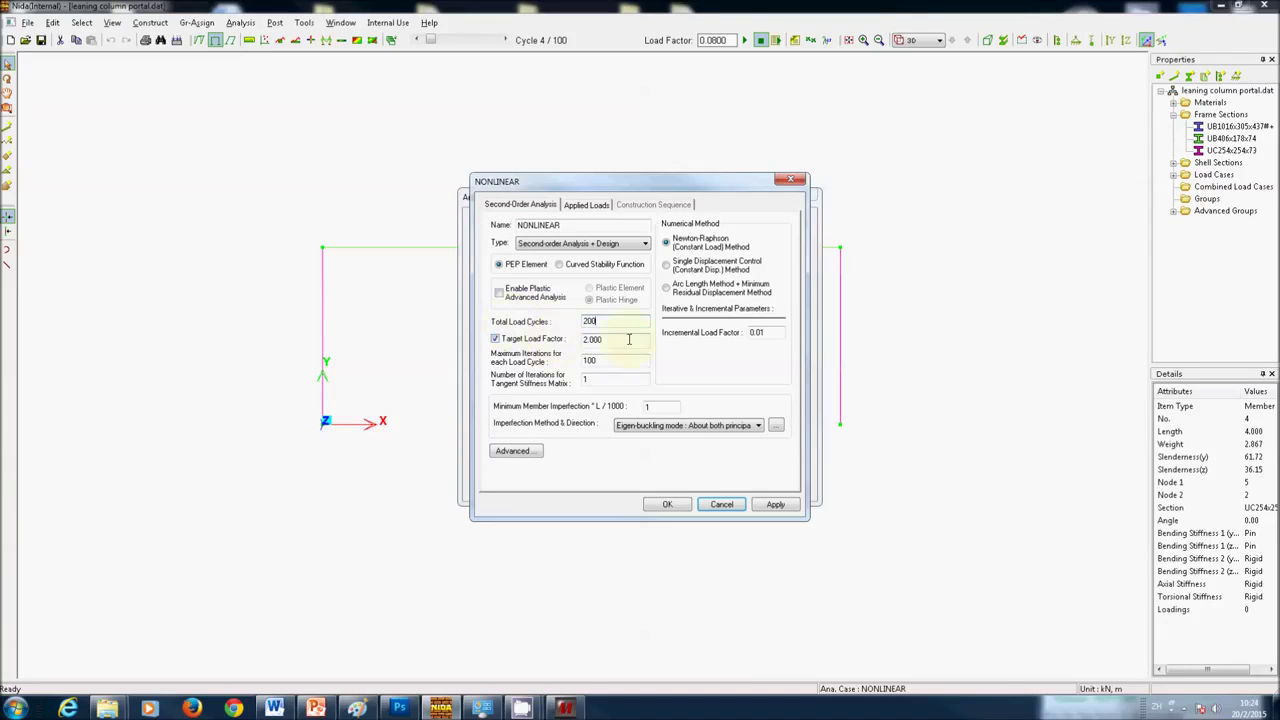
key(Tab)
text(7)
click(776, 505)
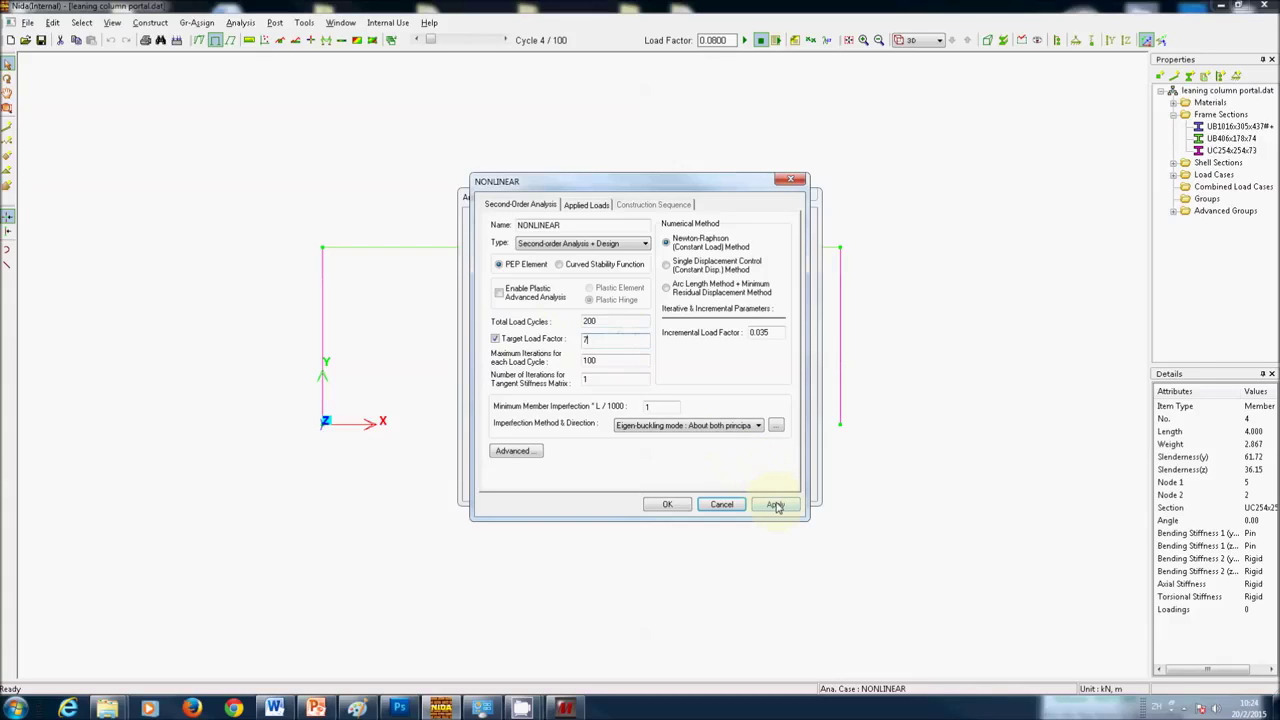
click(667, 504)
click(705, 488)
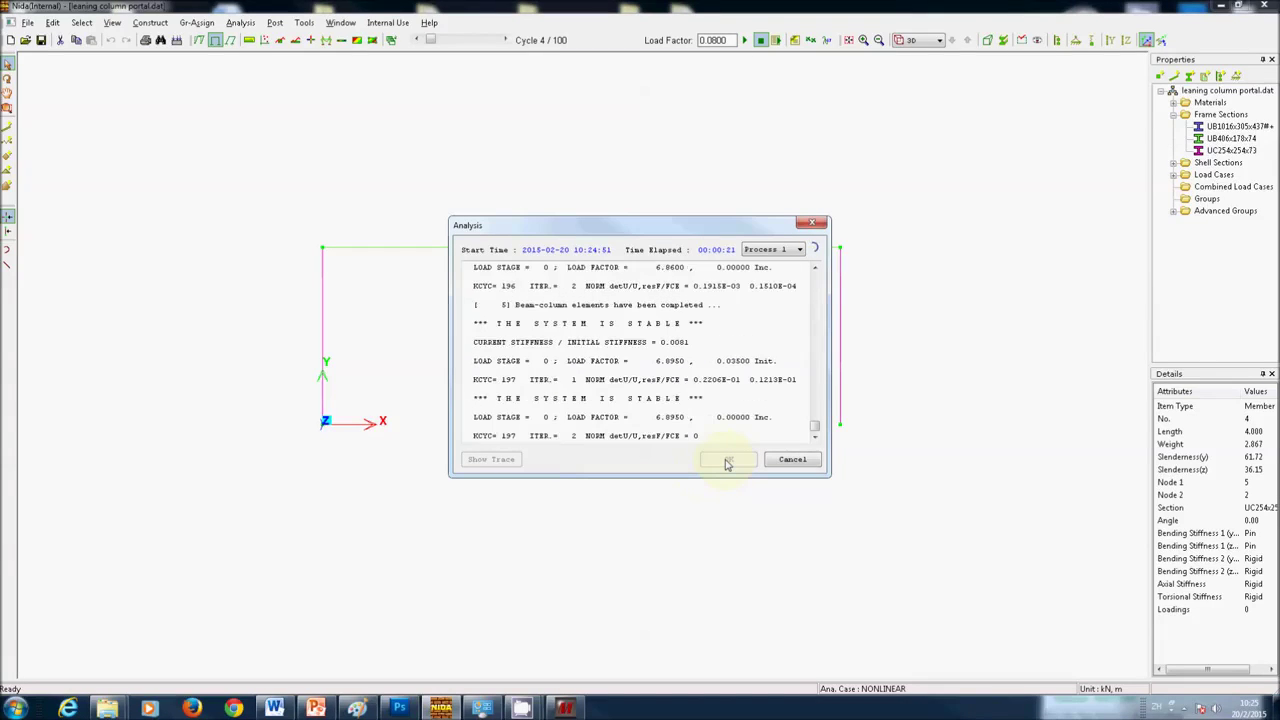
Close the finished 200-cycle analysis log to reveal the deformed frame with member values.
click(727, 461)
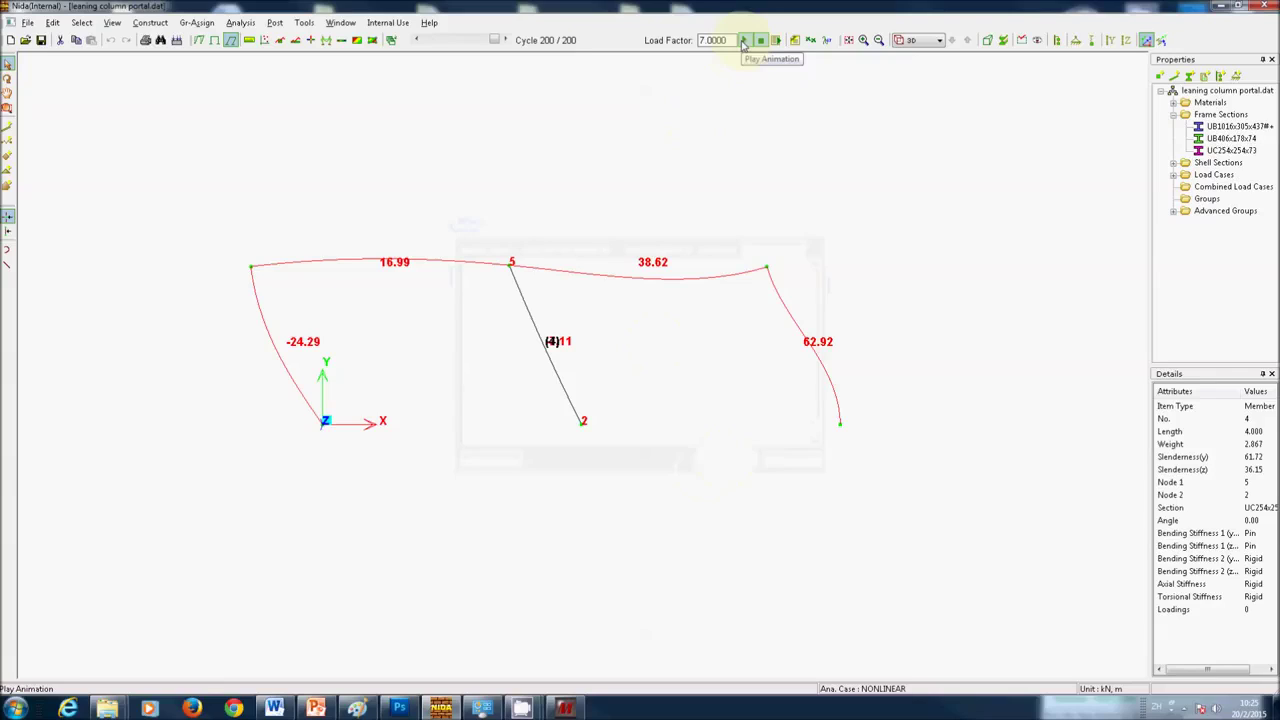
Animate the deformation, scrub to cycles 200 and 170, stop at cycle 185, then go to PowerPoint.
click(743, 41)
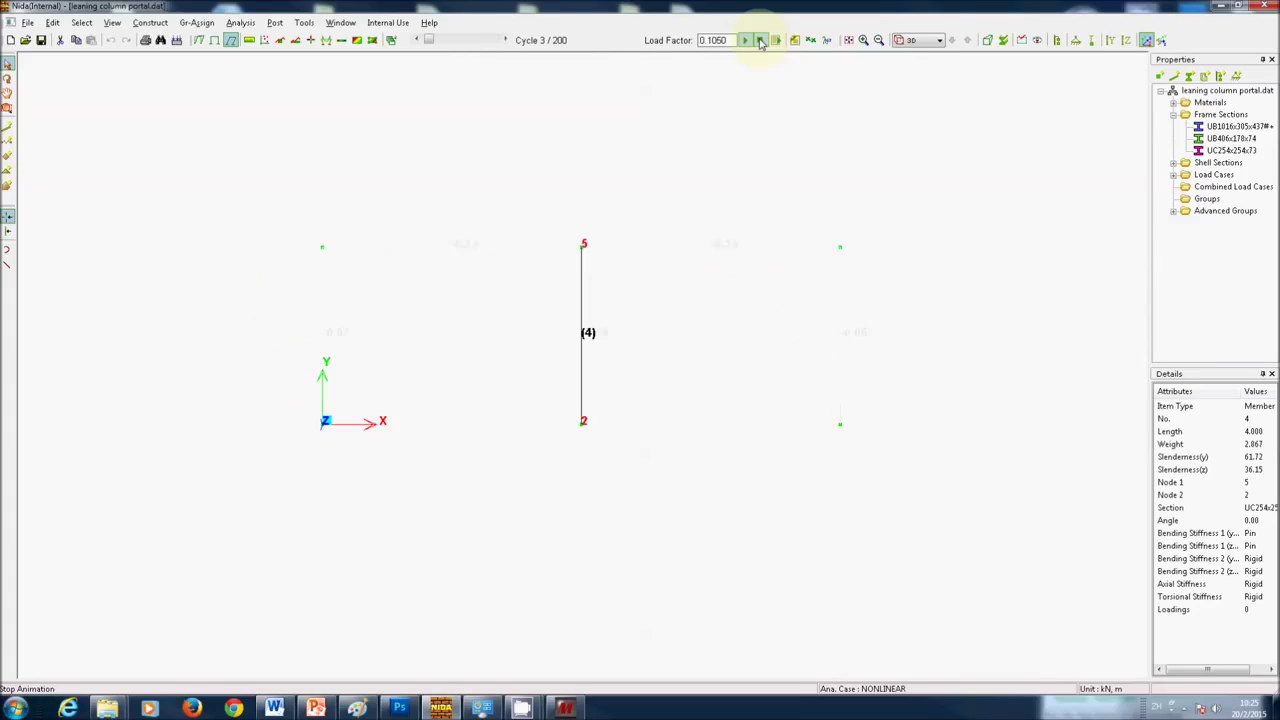
drag(422, 42, 503, 40)
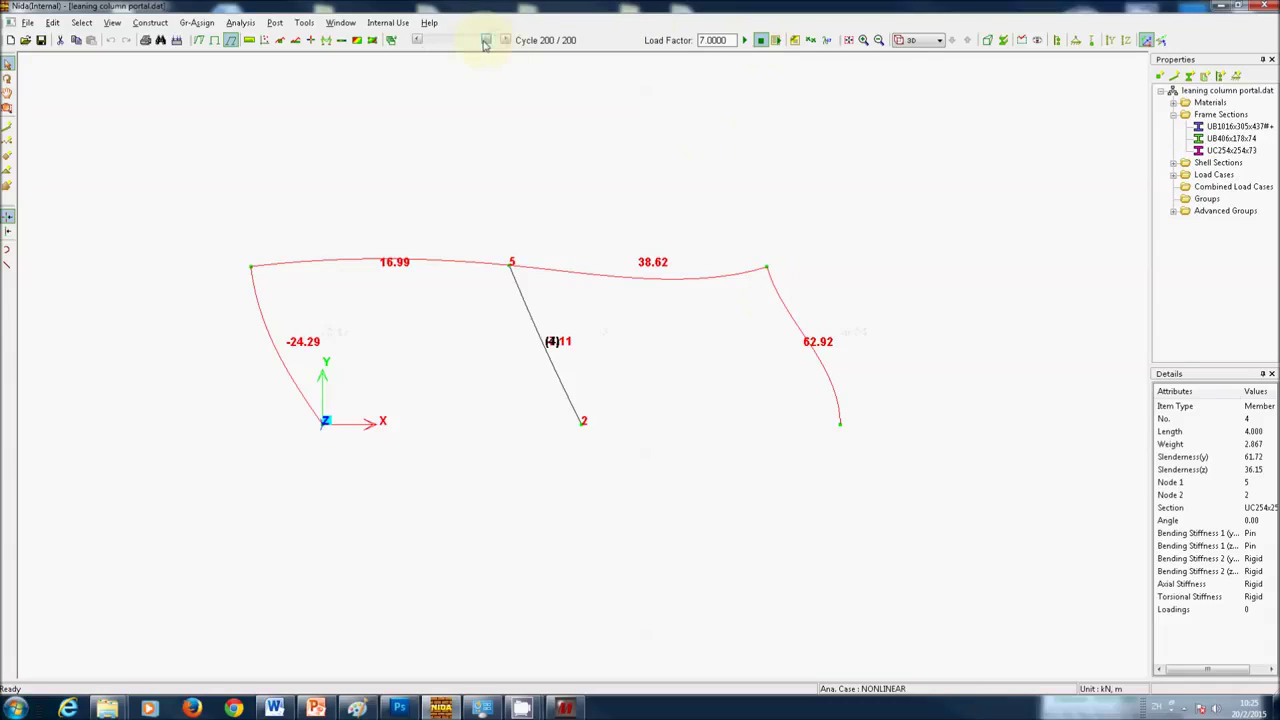
drag(485, 44, 480, 44)
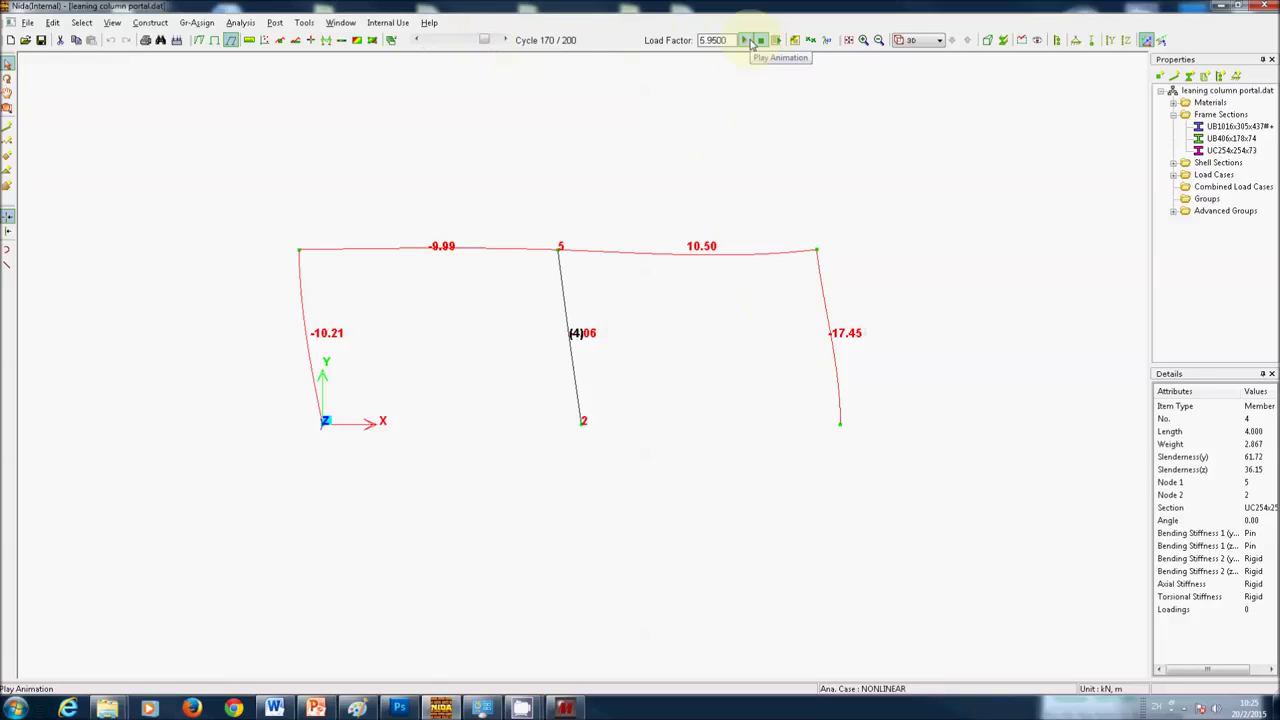
click(746, 40)
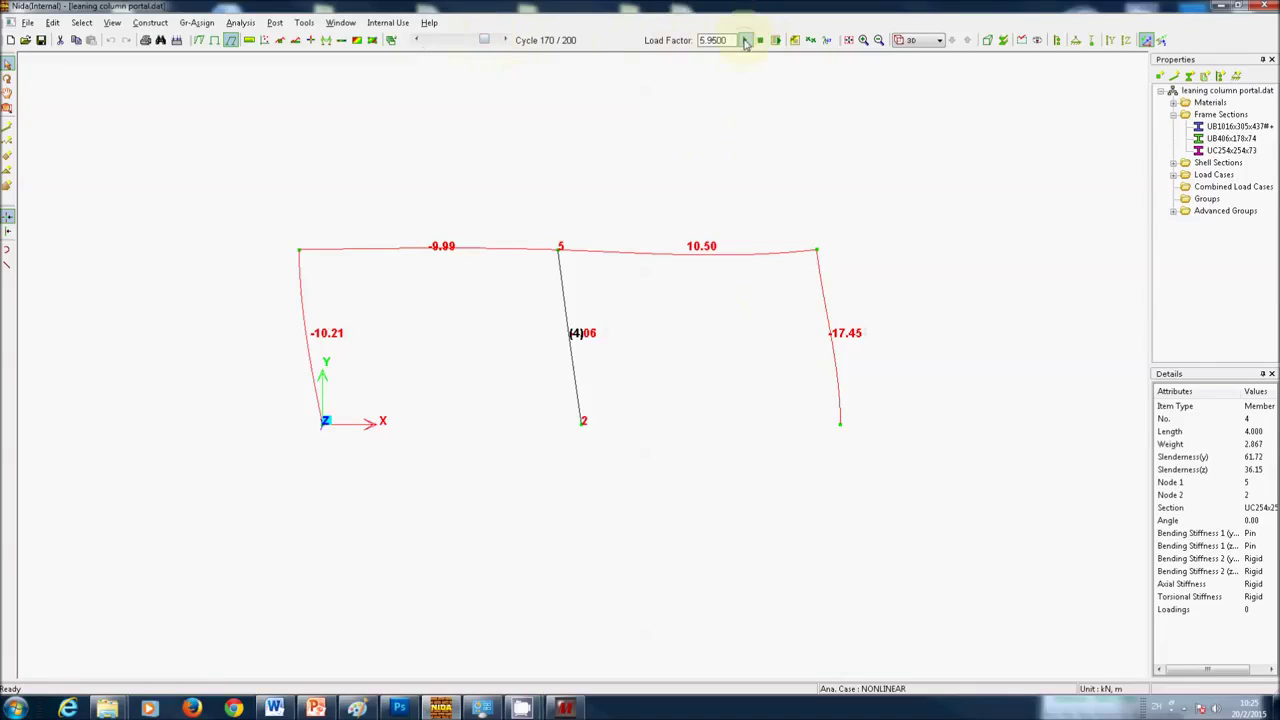
click(759, 40)
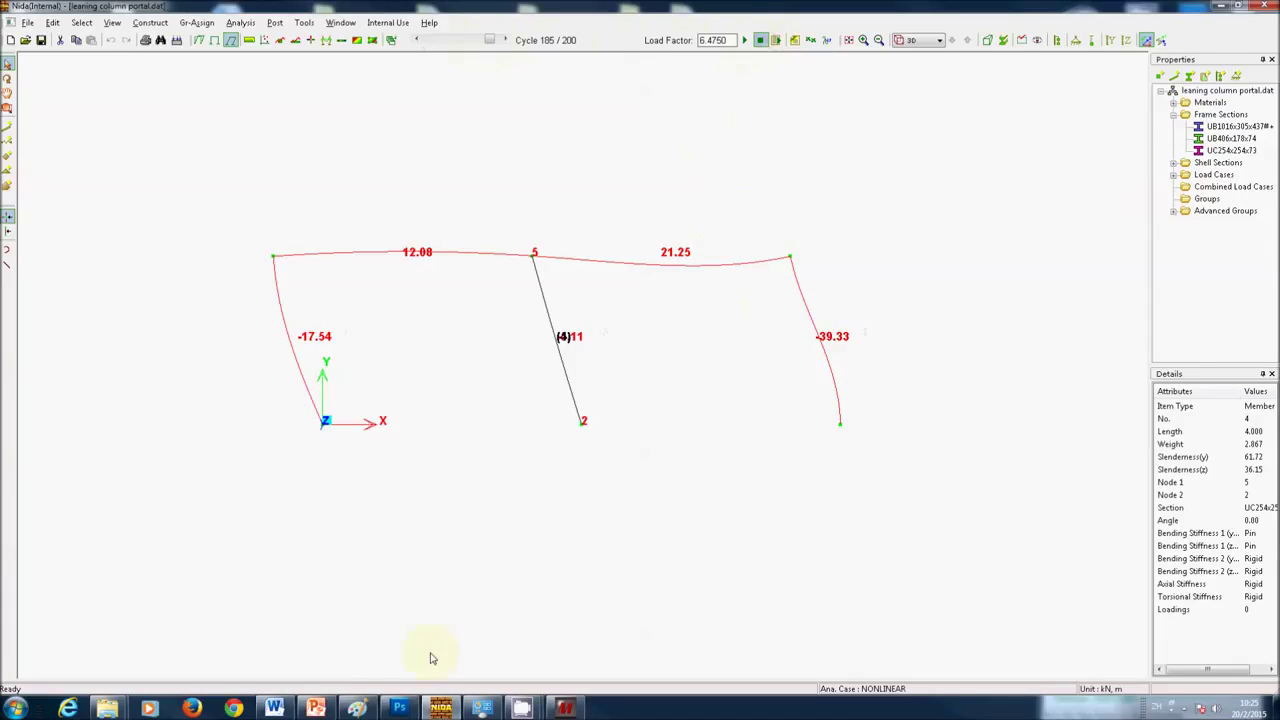
click(313, 708)
Display slide 19 comparing frame capacities across cycles, then return to NIDA.
scroll(133, 465, down, 10)
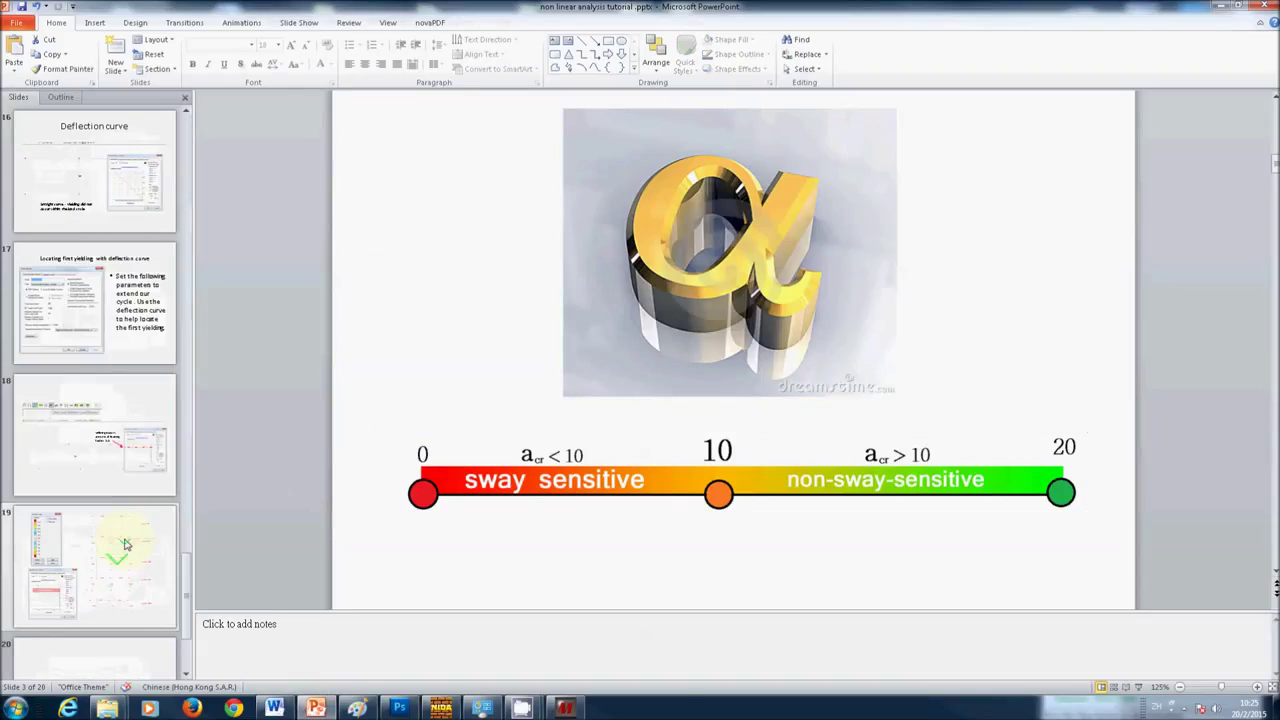
click(126, 550)
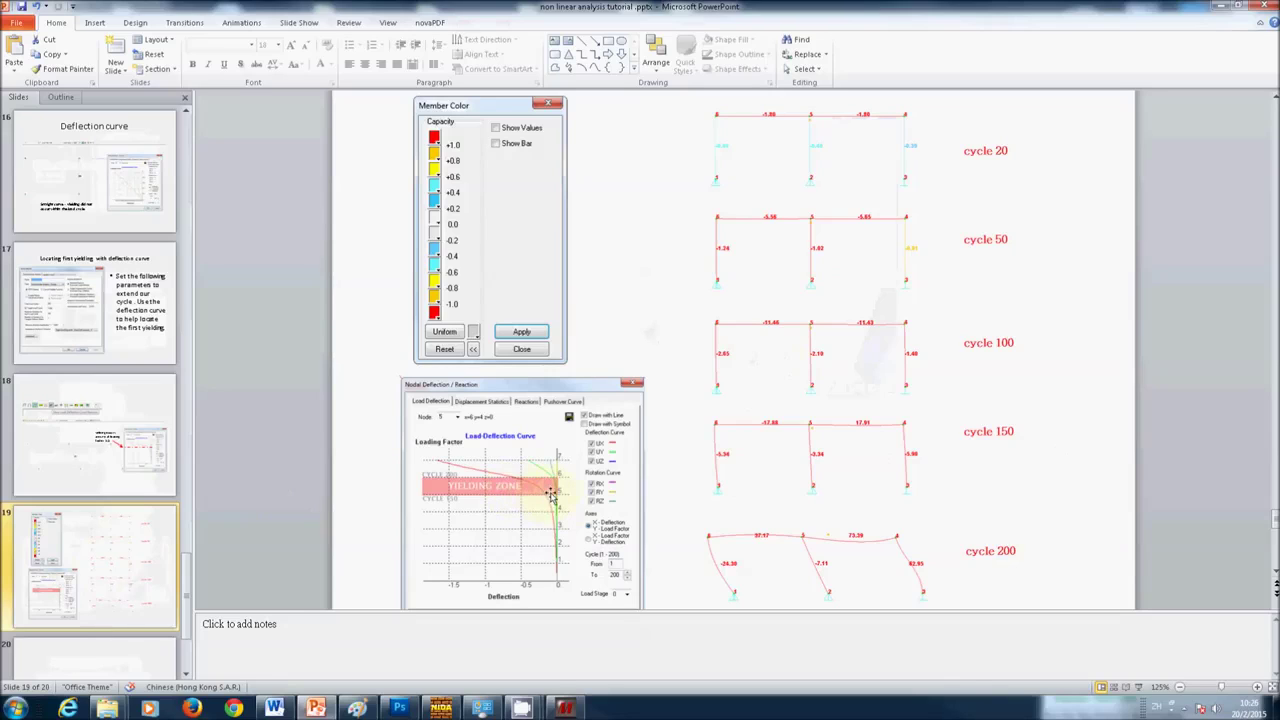
click(440, 708)
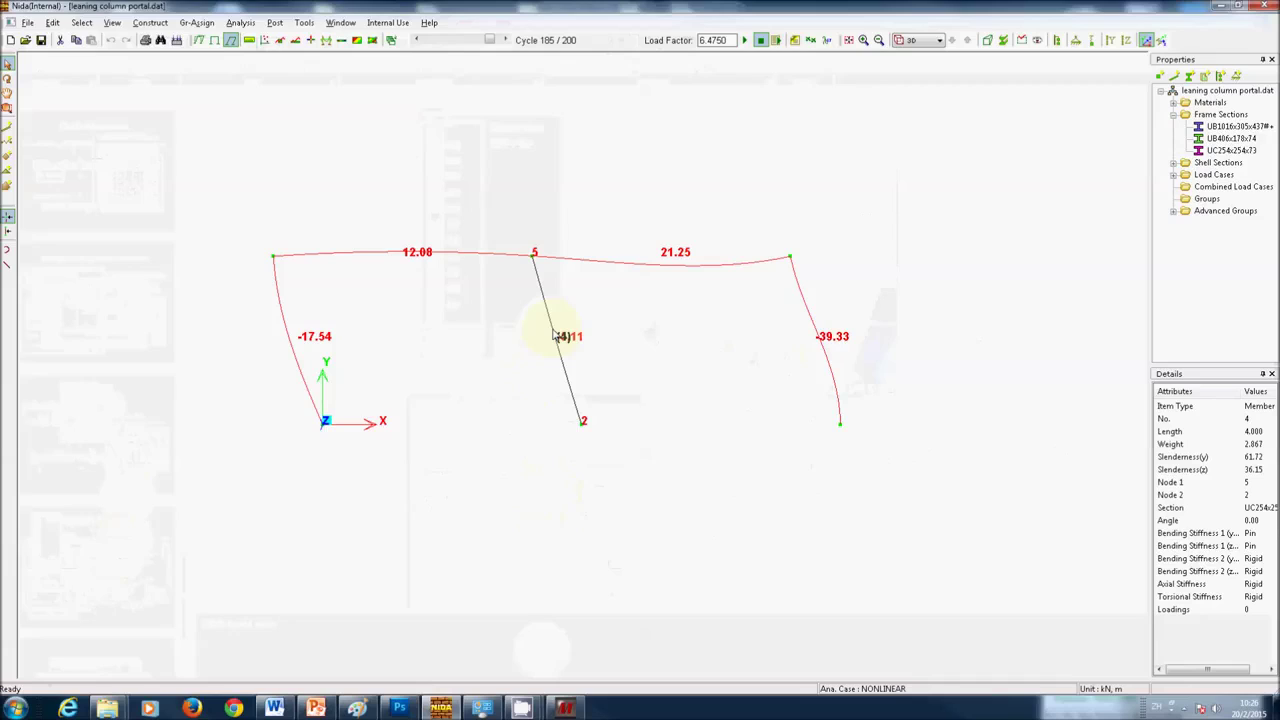
Check member 4's force diagram, then show node 5's load-deflection curve beside the undeformed frame.
double_click(556, 336)
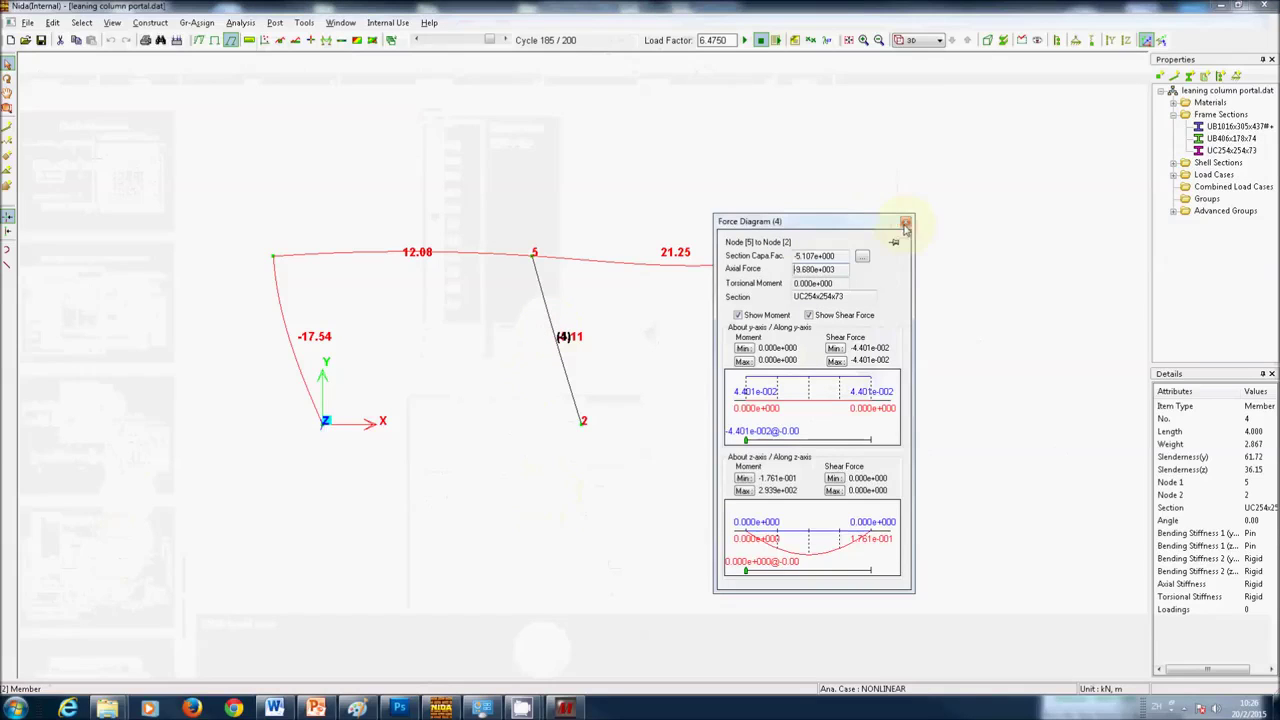
click(905, 223)
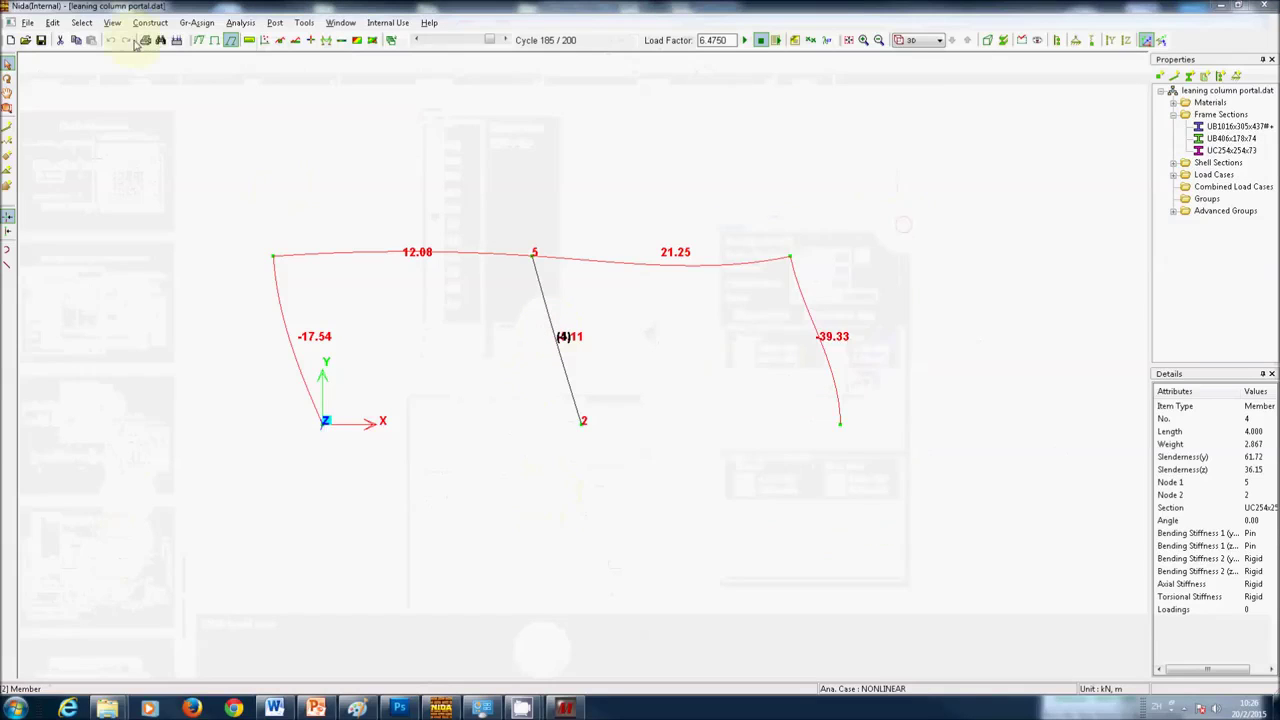
click(216, 42)
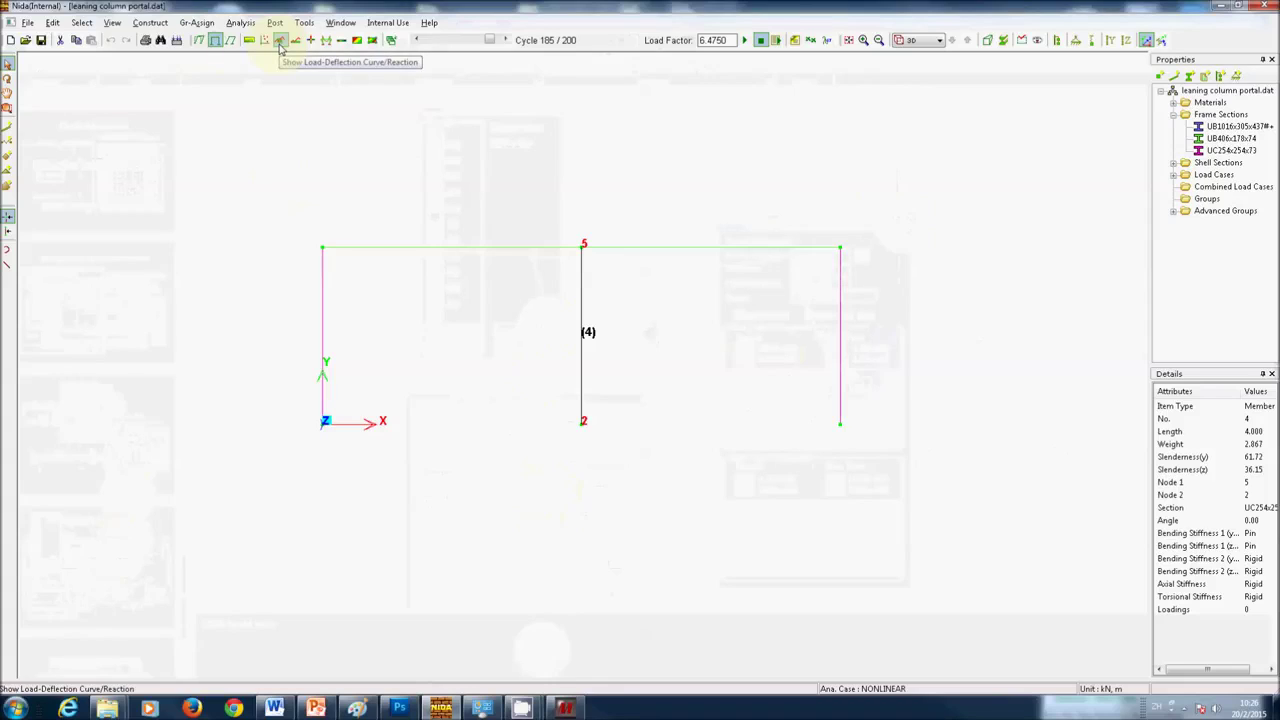
click(281, 42)
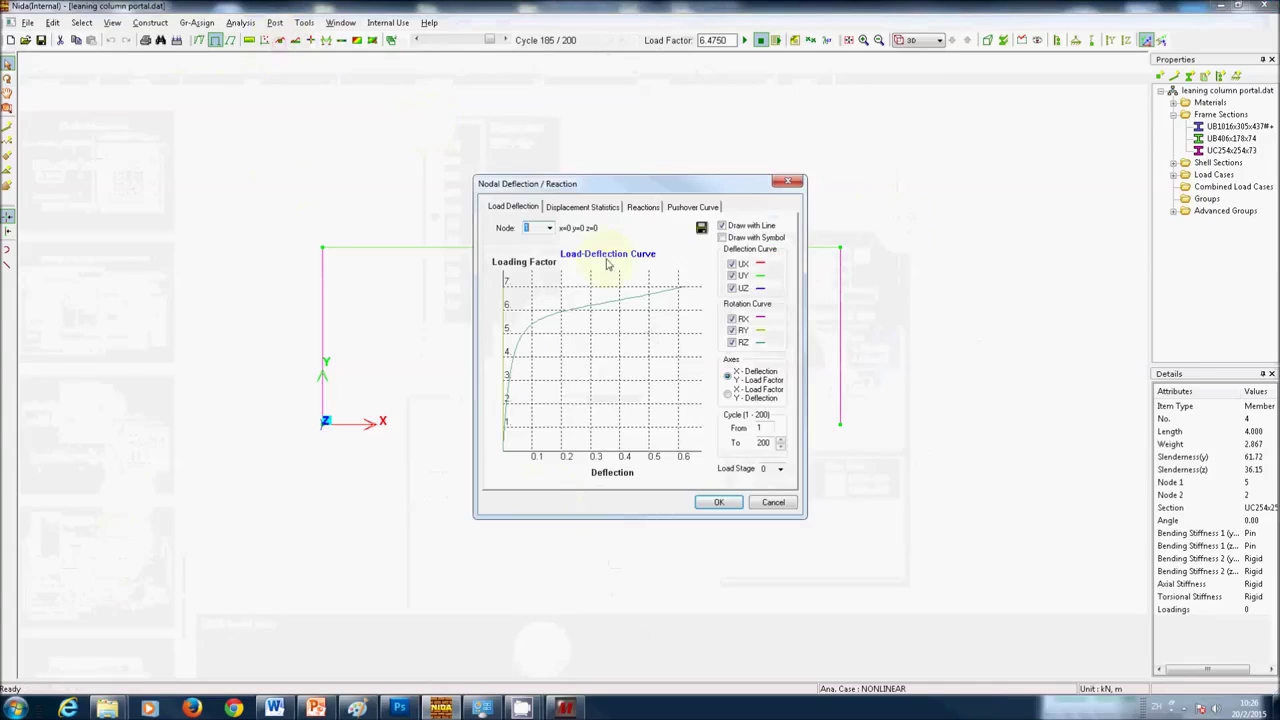
text(2)
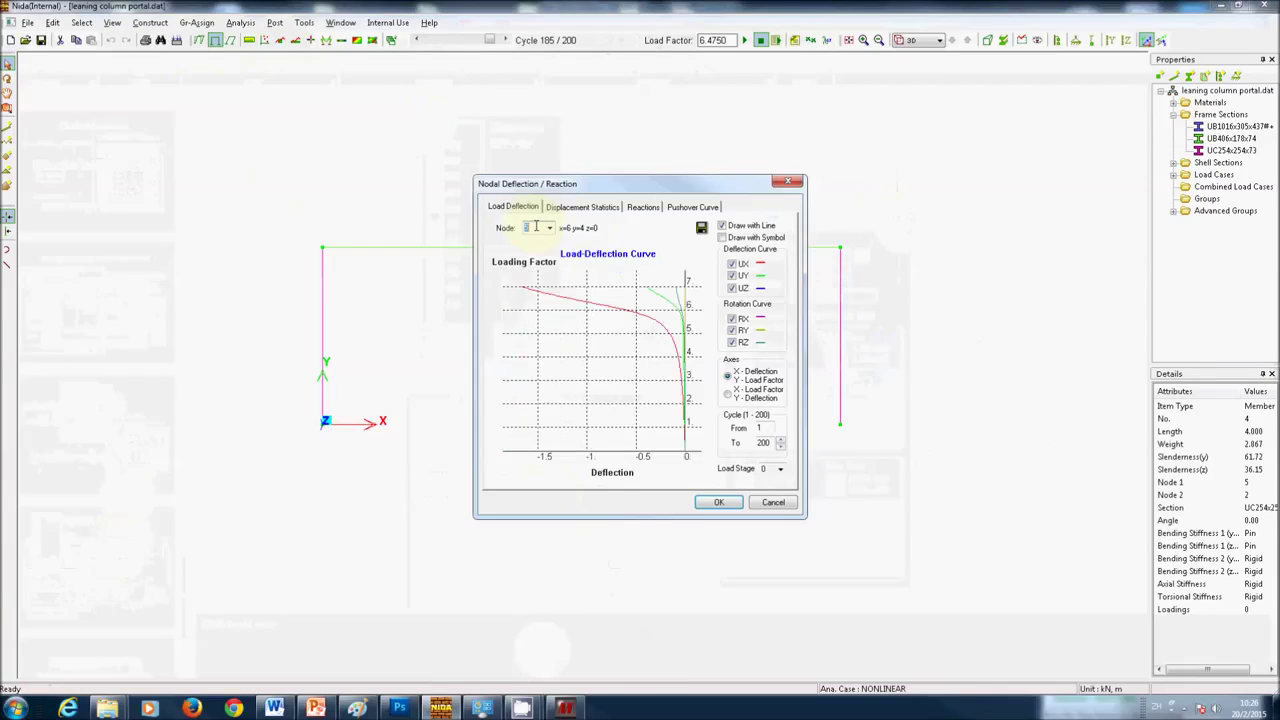
drag(720, 190, 1049, 200)
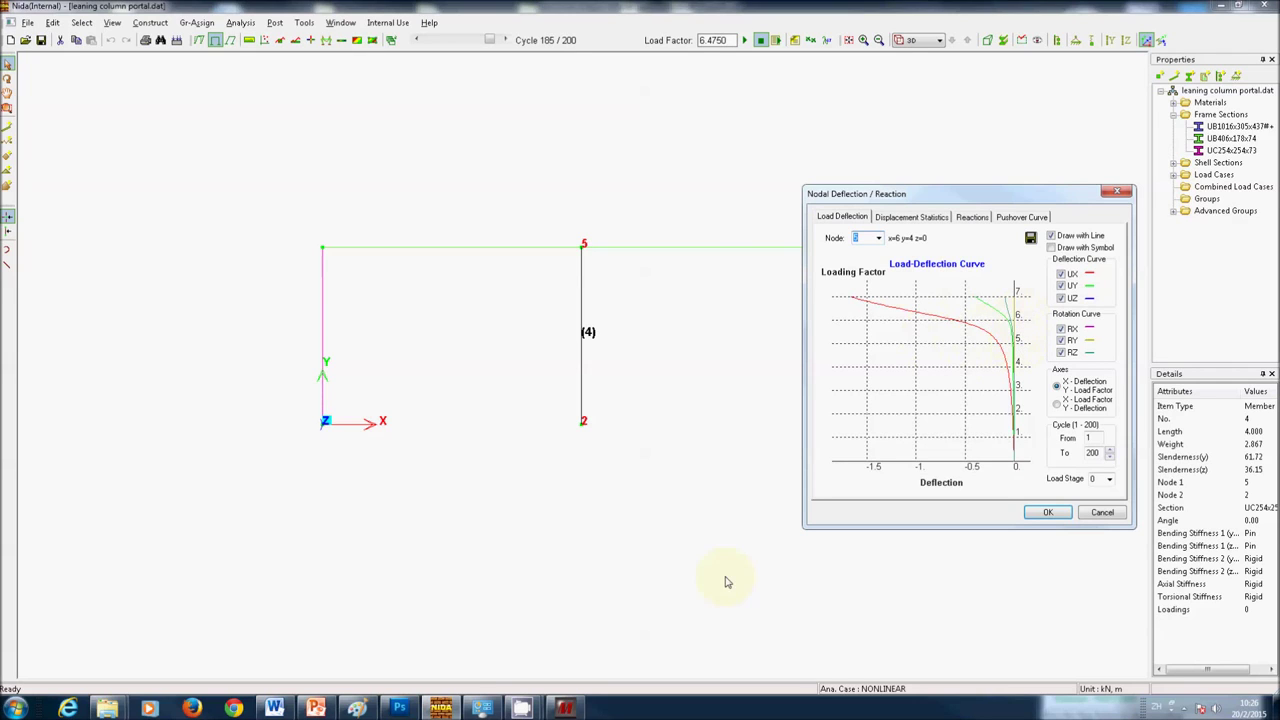
click(333, 709)
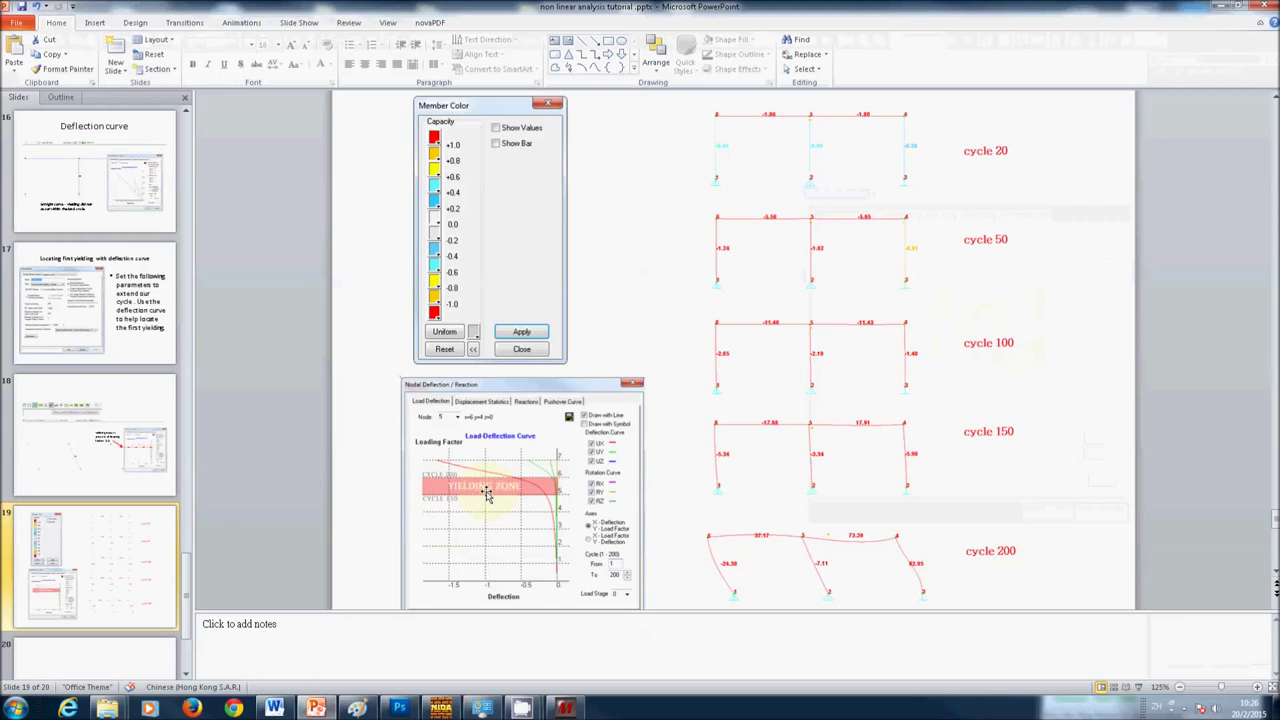
ctrl+scroll(487, 492, up, 5)
scroll(451, 458, down, 1)
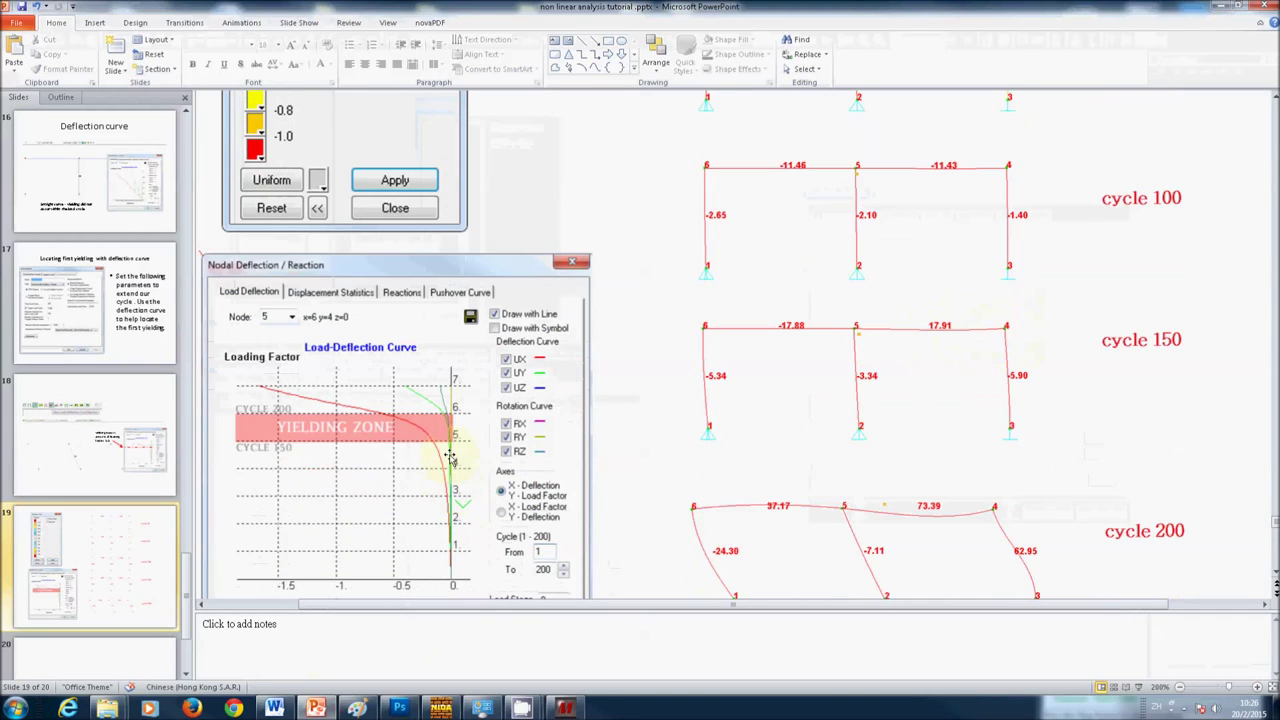
click(443, 705)
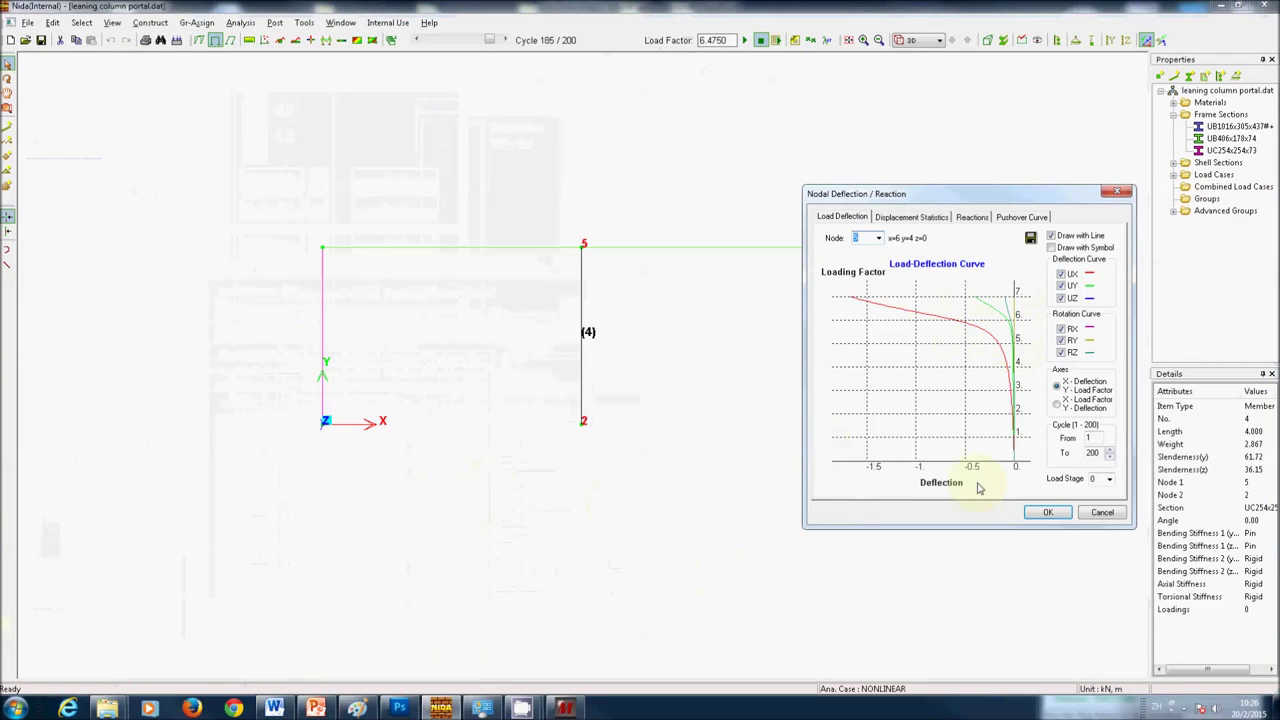